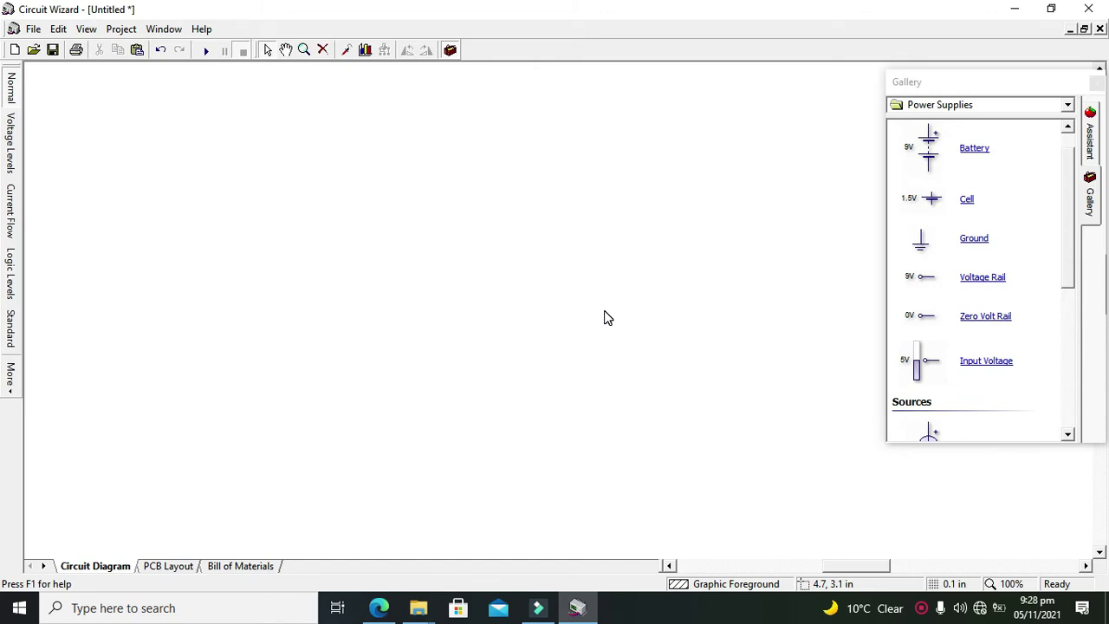
Glance at the gallery category list, then bring up the File menu commands.
left_click(984, 102)
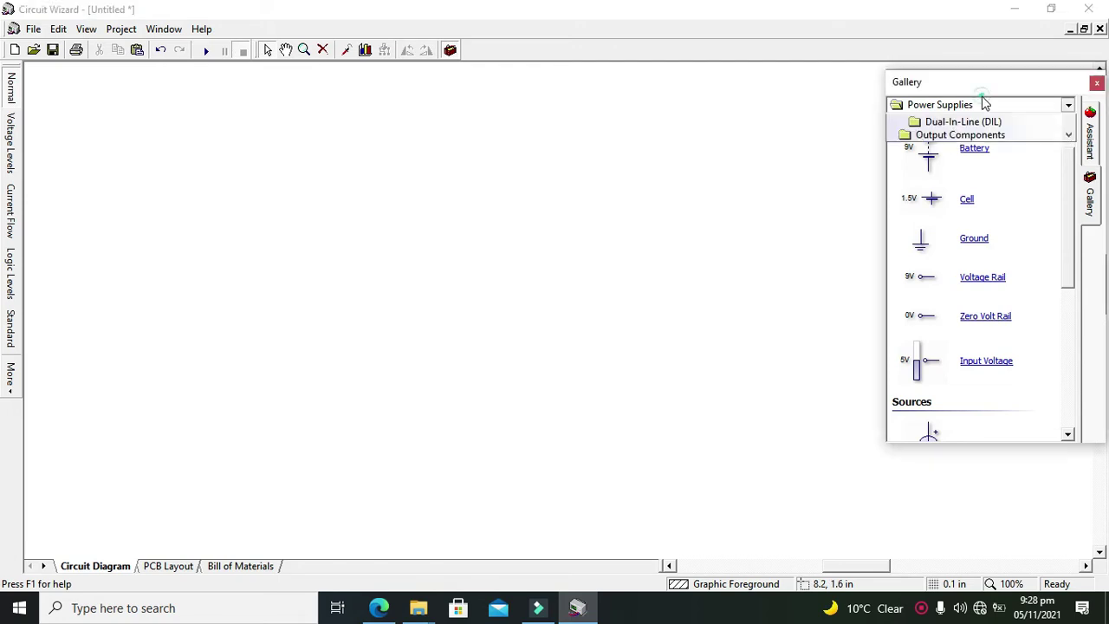
left_click(769, 111)
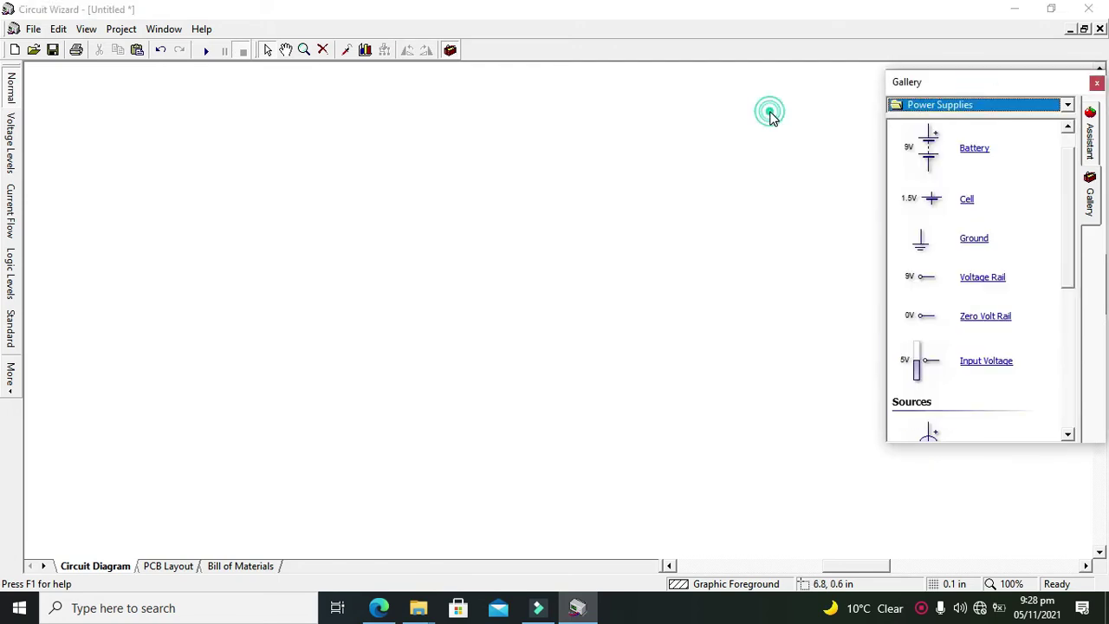
left_click(33, 28)
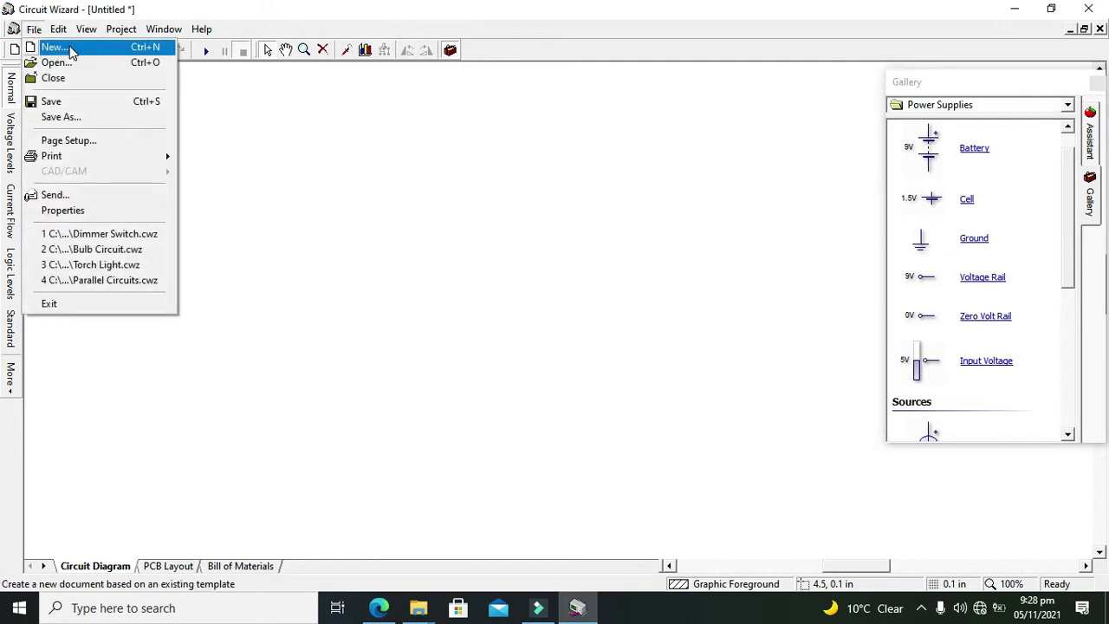
Create a new blank Electronics Project via File > New and bring up the gallery categories.
left_click(98, 50)
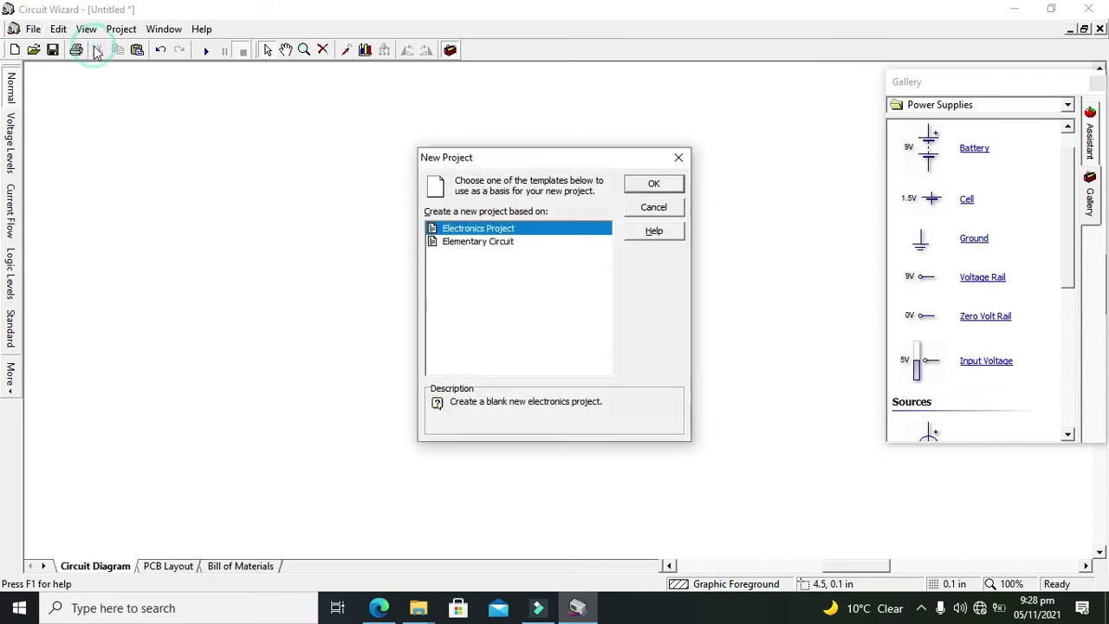
left_click(485, 243)
left_click(476, 229)
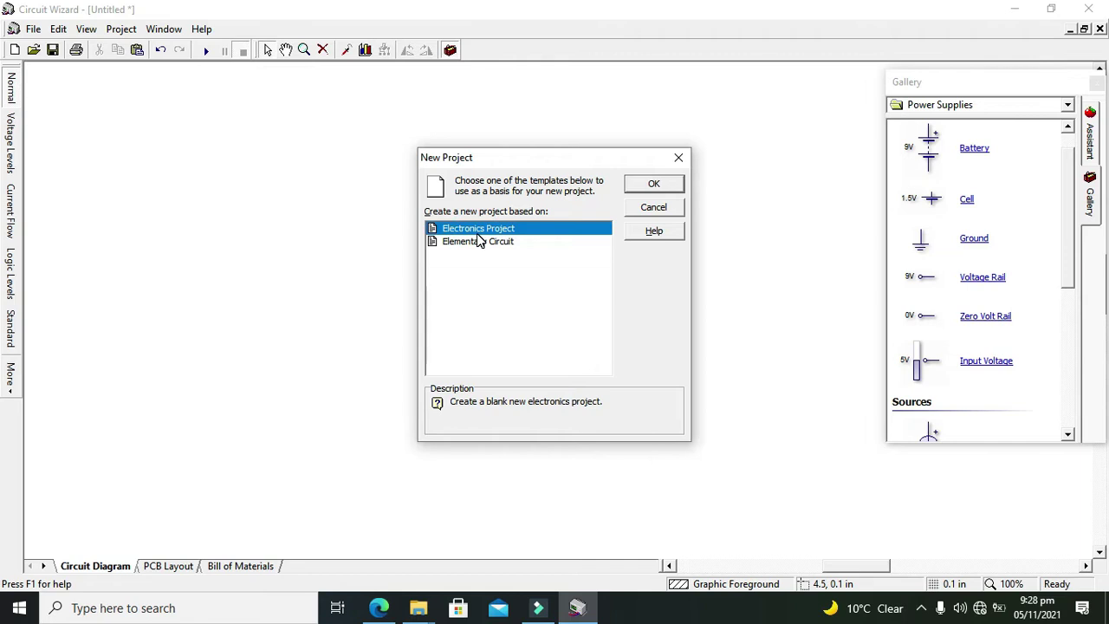
left_click(657, 187)
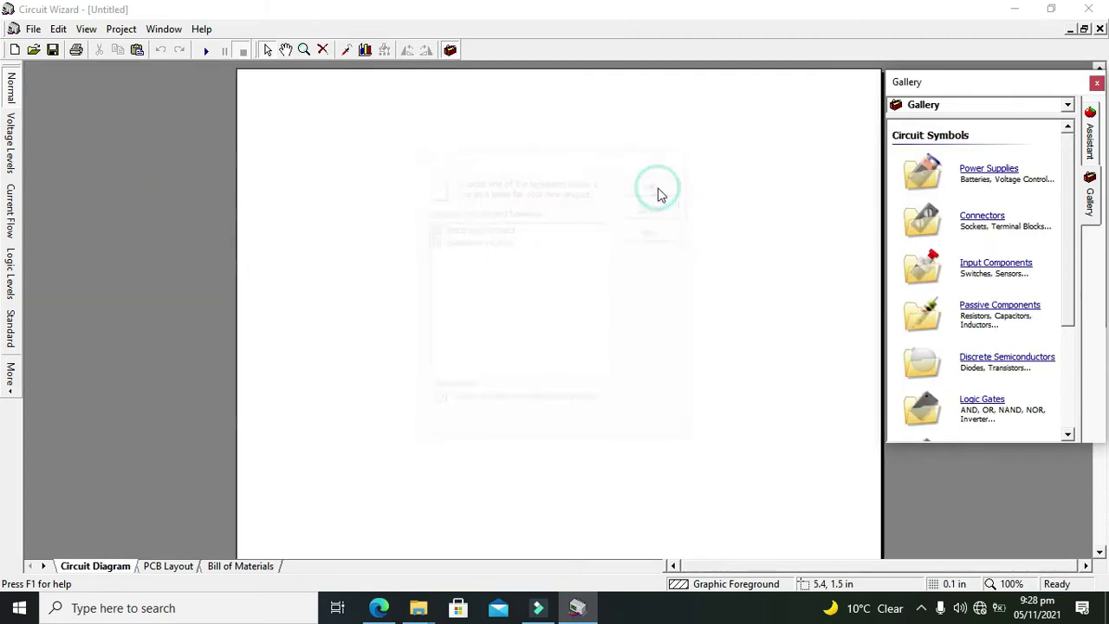
left_click(1026, 106)
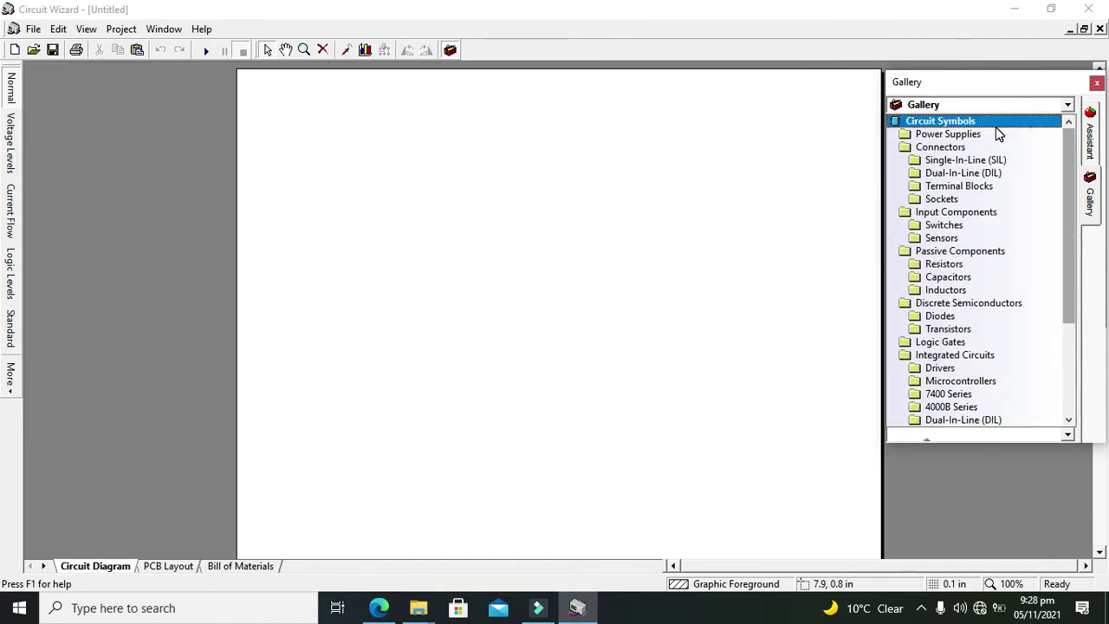
From the 7400 Series gallery, place the 7447 decoder mid-page as IC1 74LS47.
left_click_drag(1066, 169, 1073, 276)
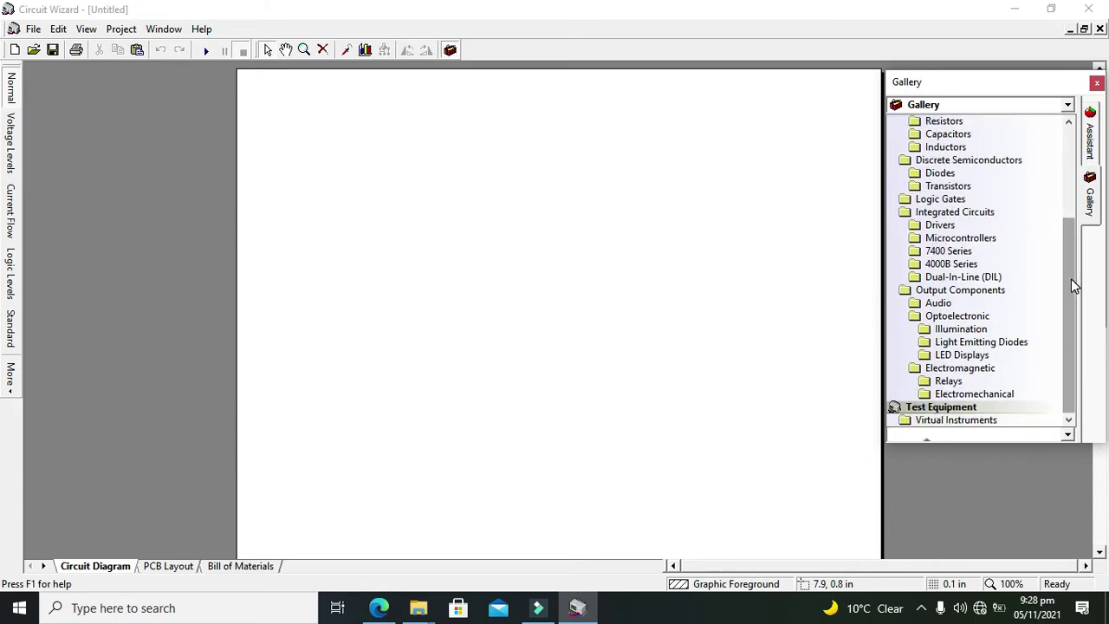
left_click(952, 252)
left_click_drag(1067, 148, 1074, 225)
left_click_drag(978, 370, 497, 305)
left_click(680, 351)
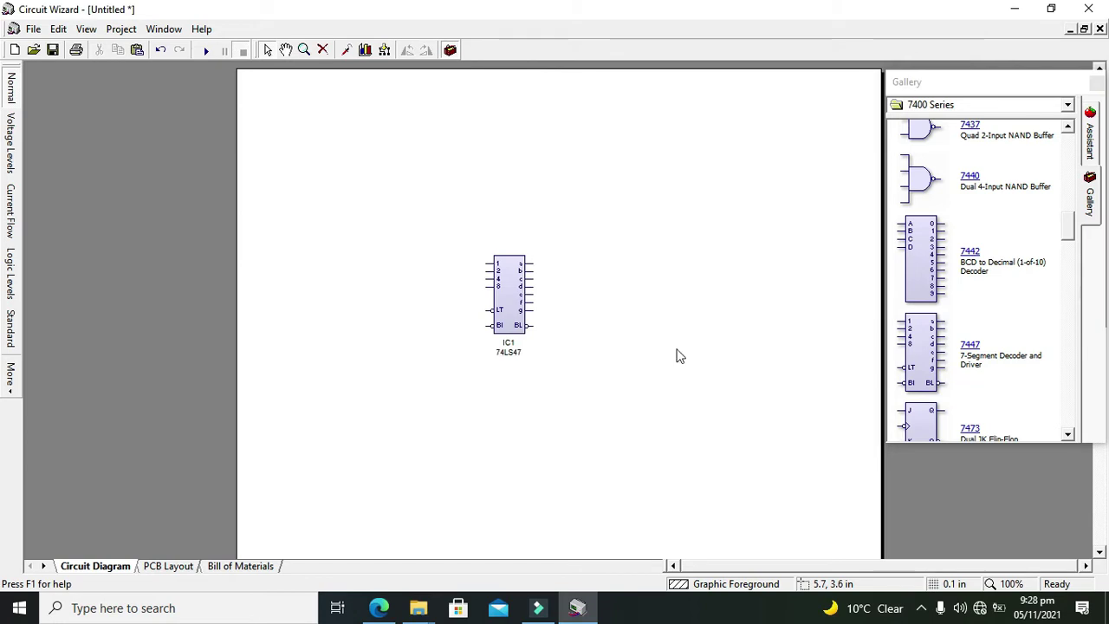
From the LED Displays gallery, place a 7-segment display as DS1 right of IC1.
left_click(636, 277)
left_click(1068, 105)
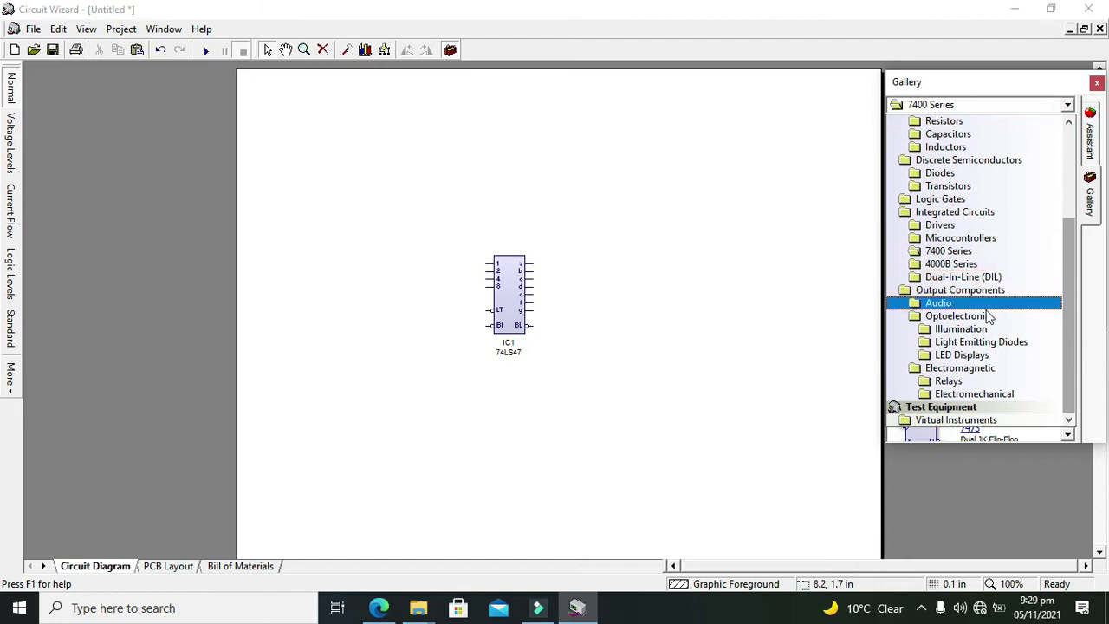
left_click(979, 355)
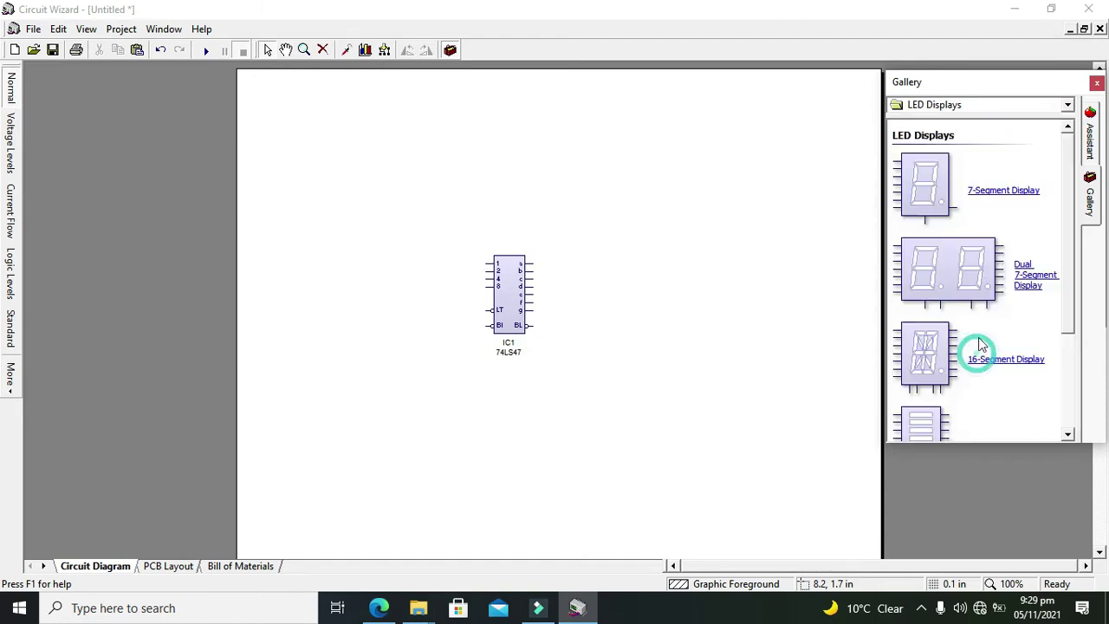
mouse_move(943, 184)
left_mouse_down()
mouse_move(695, 299)
mouse_move(564, 257)
mouse_move(532, 263)
mouse_move(670, 273)
mouse_move(532, 278)
mouse_move(656, 287)
mouse_move(537, 293)
mouse_move(664, 301)
mouse_move(528, 309)
left_mouse_up()
left_click(637, 289)
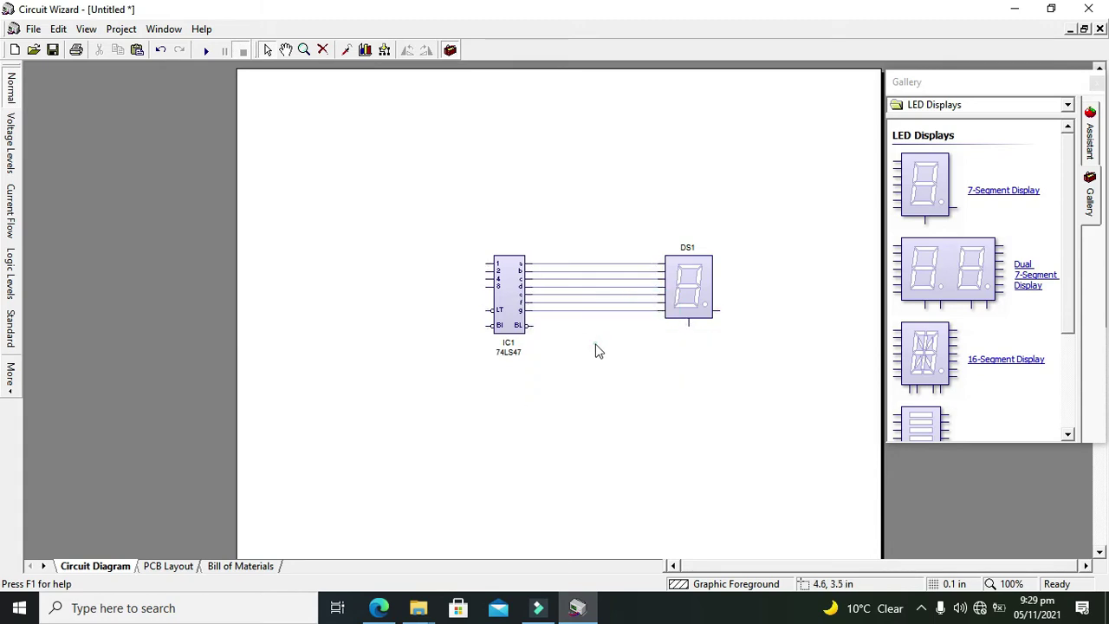
Change display DS1's model to Common Anode in its properties.
double_click(695, 321)
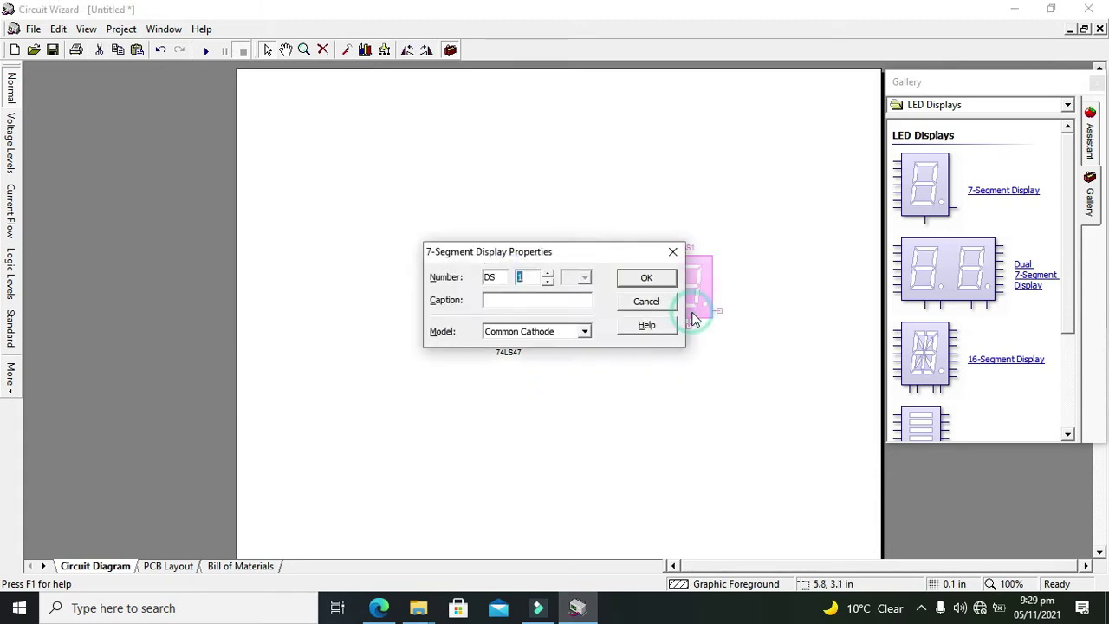
left_click(585, 333)
left_click(563, 355)
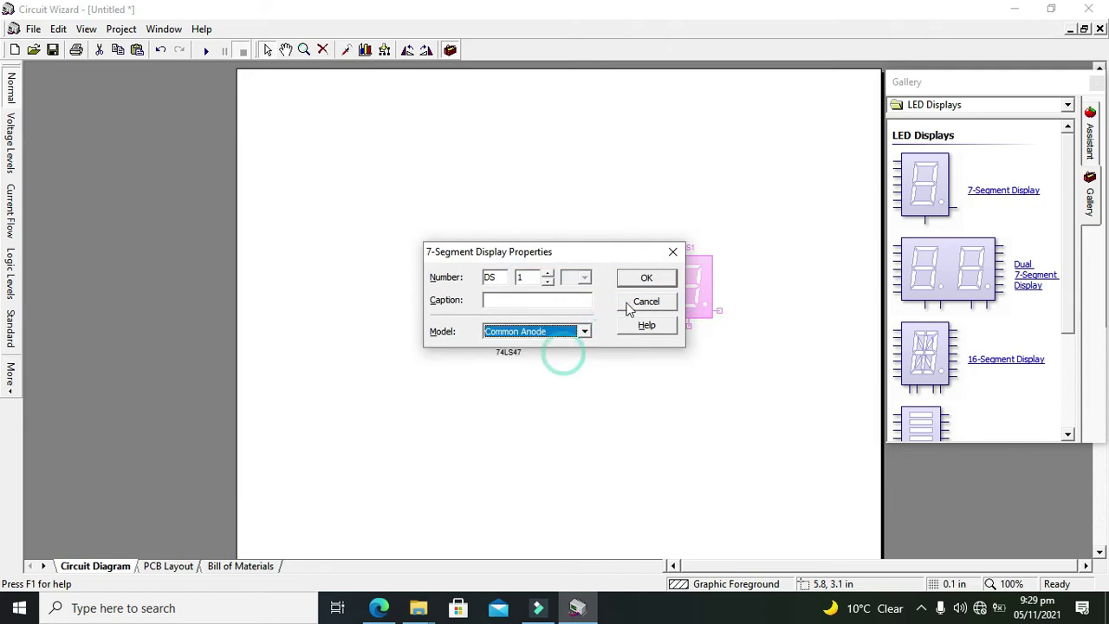
left_click(646, 279)
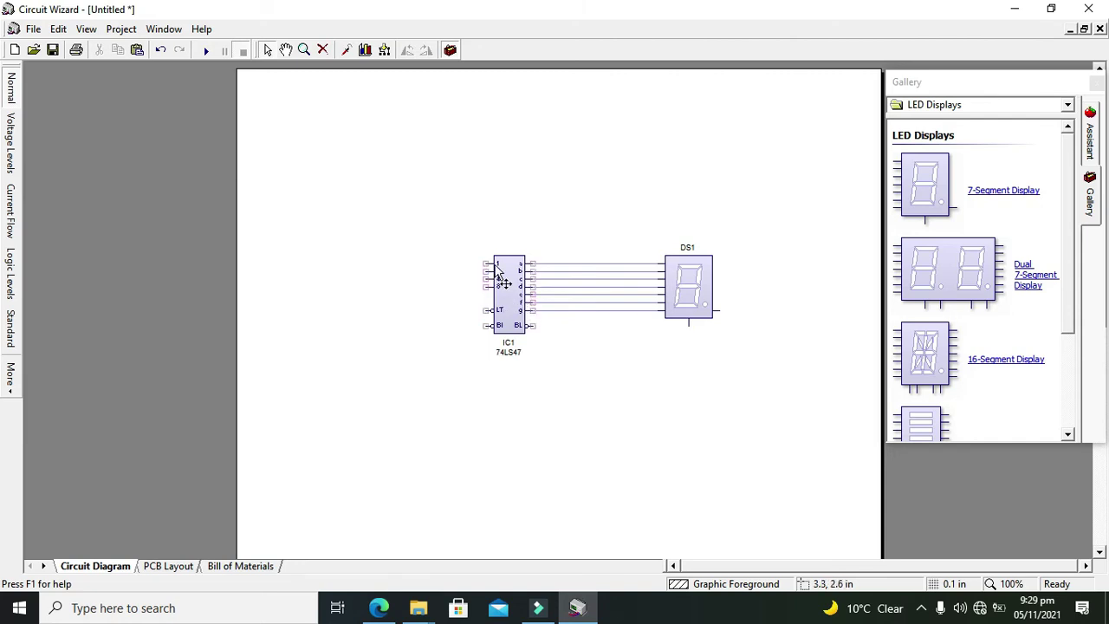
Place four logic Input switches from the Logic Gates gallery, stacked left of IC1.
left_click(996, 105)
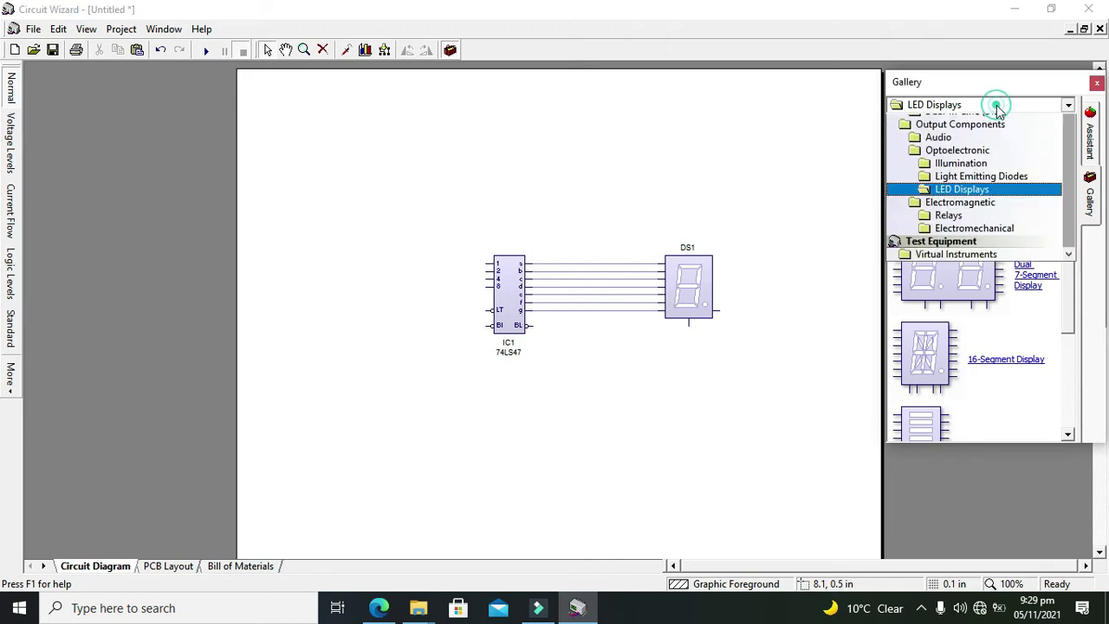
left_click(1068, 147)
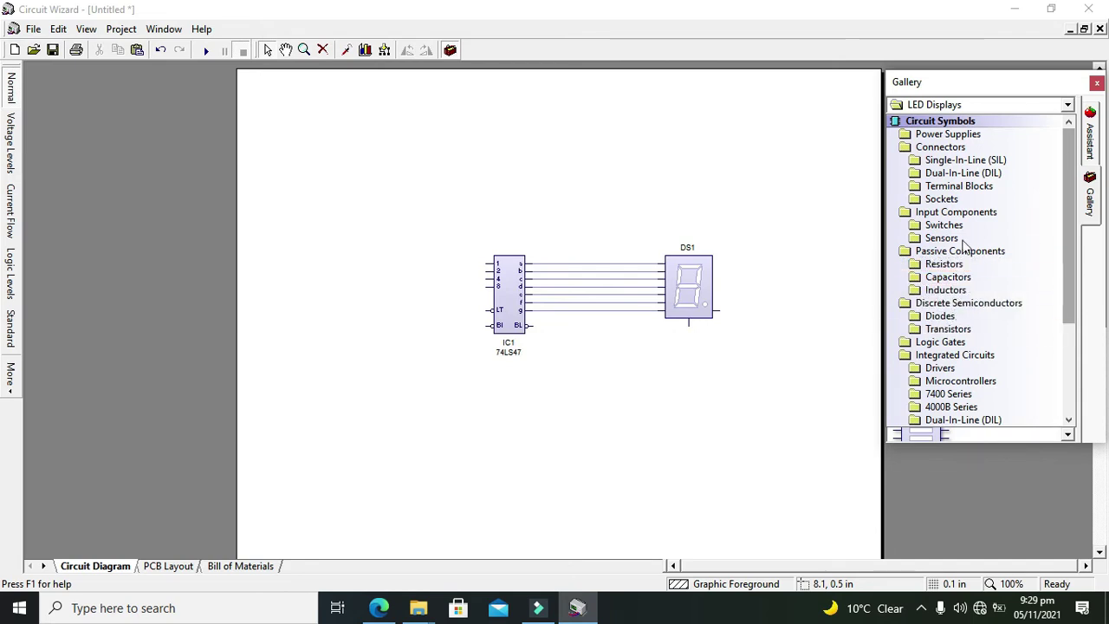
left_click_drag(1067, 236, 1067, 250)
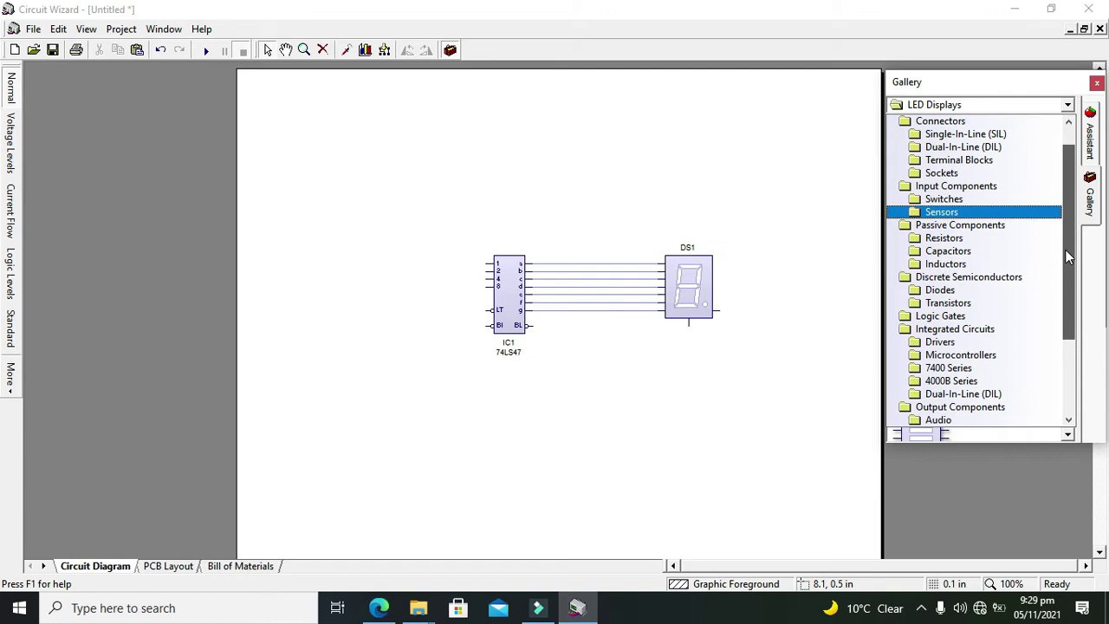
left_click(966, 316)
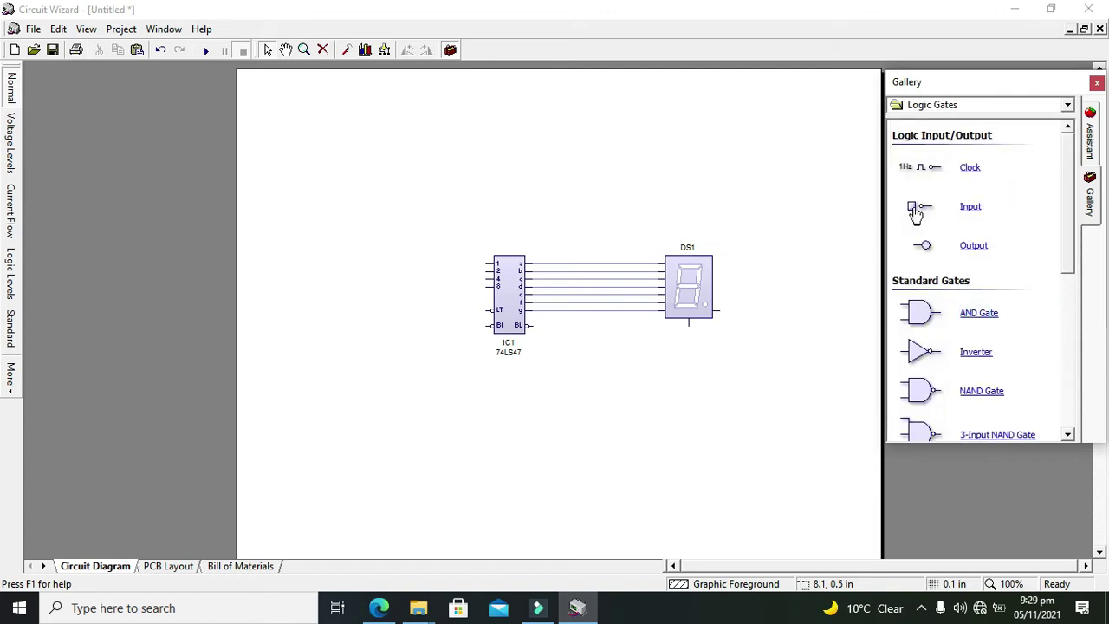
left_click_drag(916, 209, 413, 275)
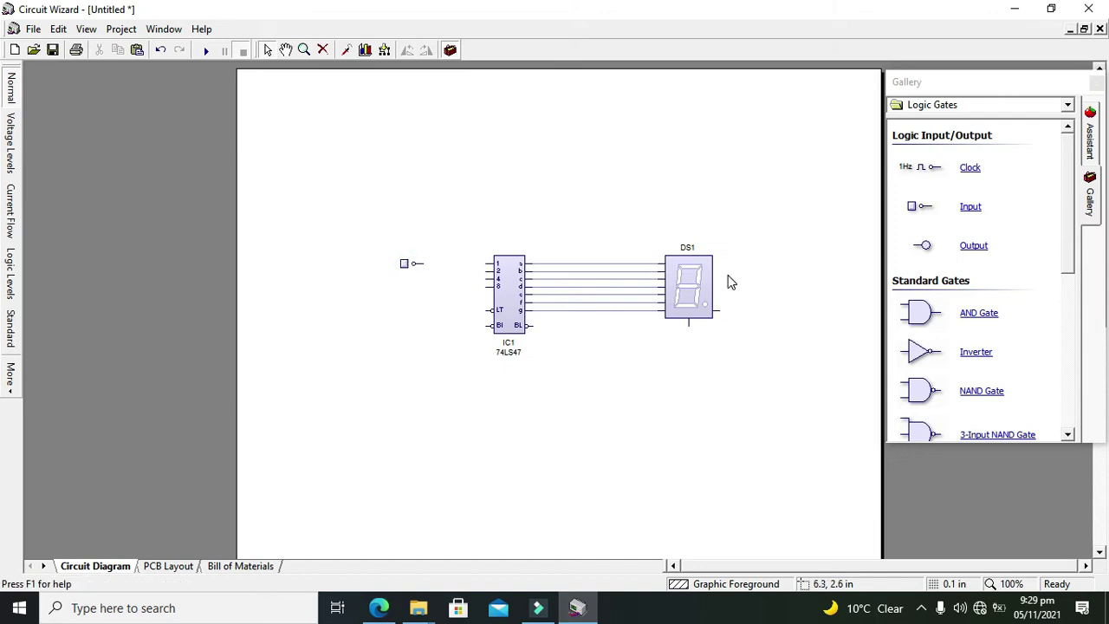
left_click_drag(922, 208, 418, 278)
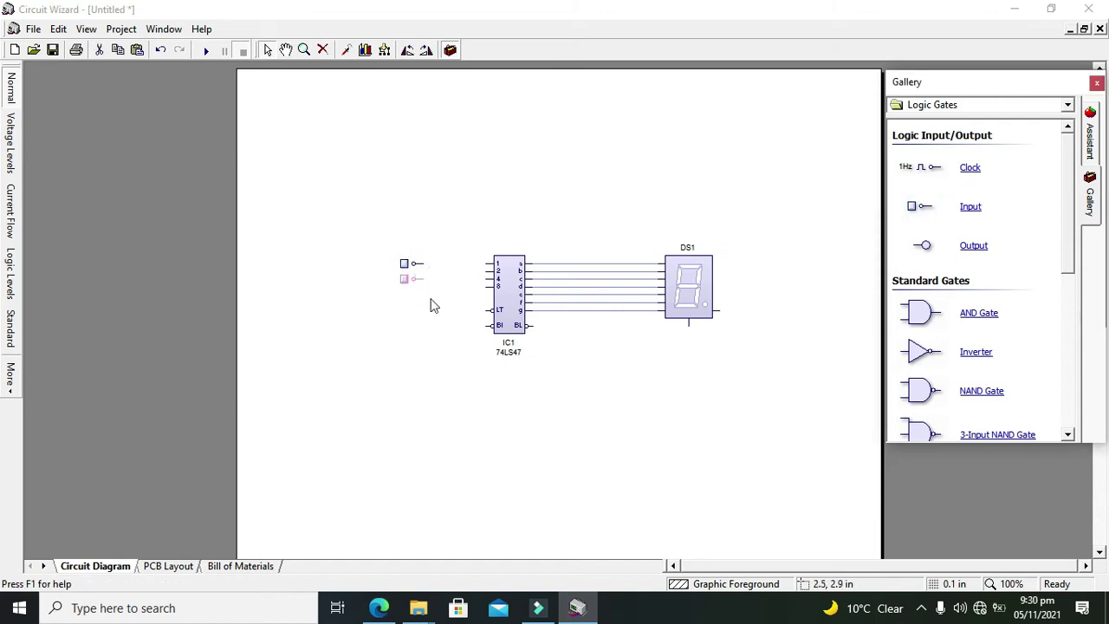
left_click(431, 300)
left_click_drag(930, 204, 415, 300)
left_click_drag(932, 213, 413, 308)
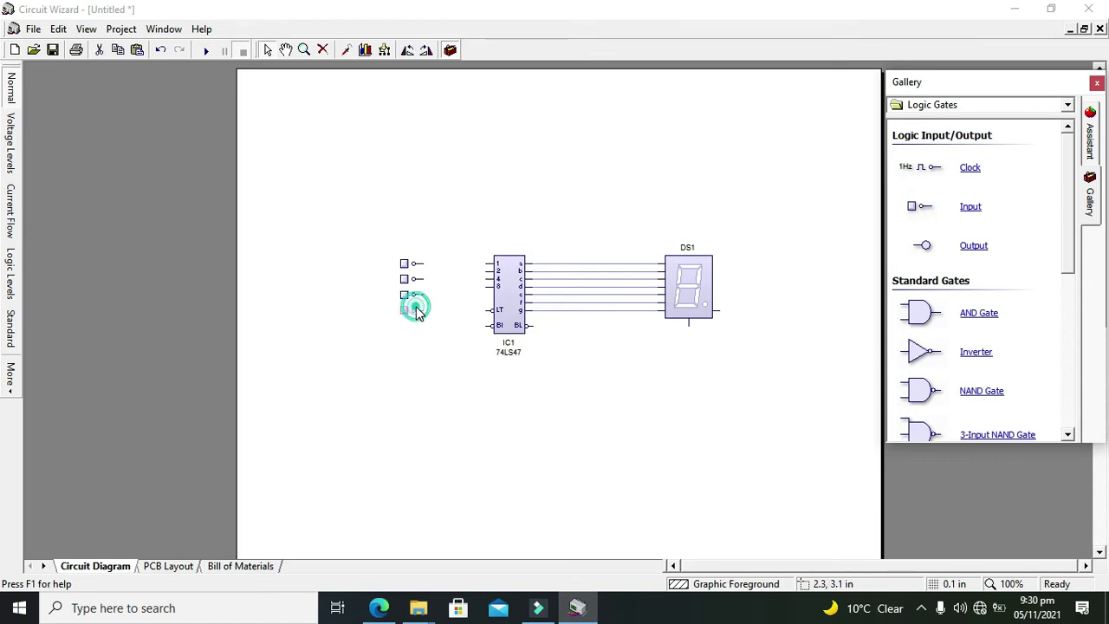
Wire the logic inputs to IC1's 1, 2, 4 and 8 pins.
mouse_move(486, 262)
left_mouse_down()
mouse_move(417, 264)
mouse_move(435, 279)
mouse_move(487, 271)
mouse_move(449, 295)
mouse_move(417, 294)
left_mouse_up()
left_click_drag(488, 289, 420, 310)
left_click(453, 313)
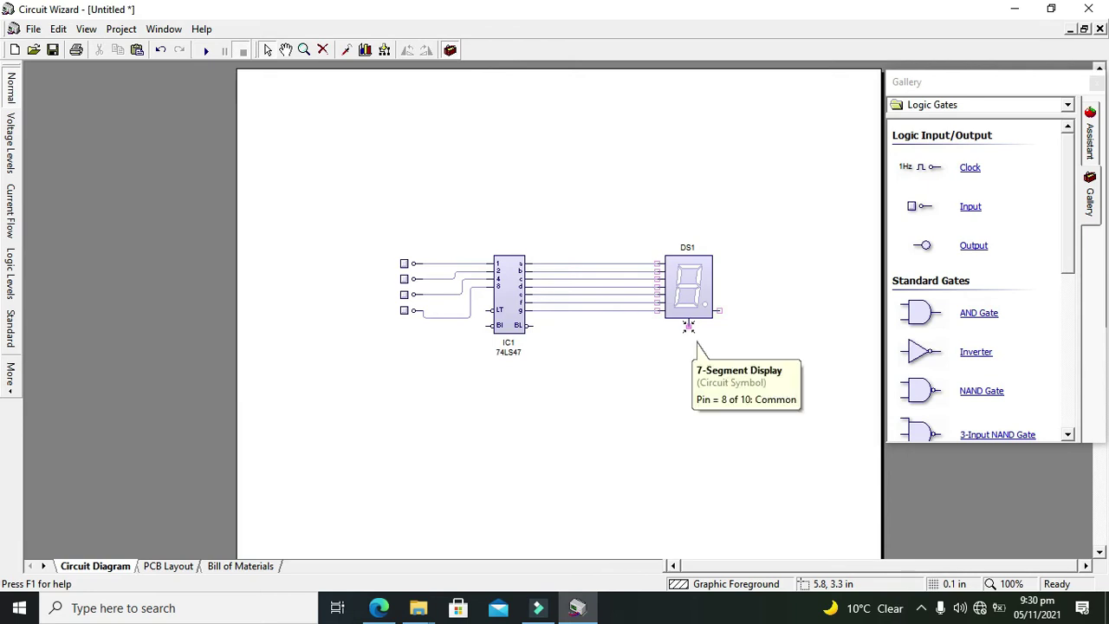
From the Power Supplies gallery, place a 5V Input Voltage source V1 below the display.
left_click_drag(1070, 199, 1074, 344)
left_click(1067, 105)
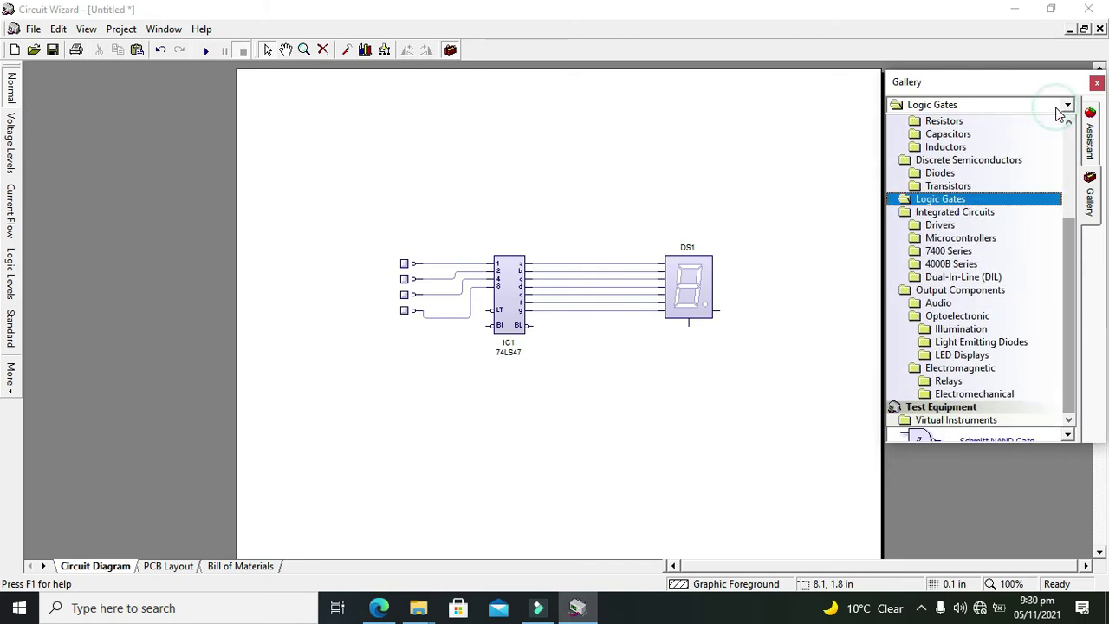
scroll(1069, 143, "up", 2)
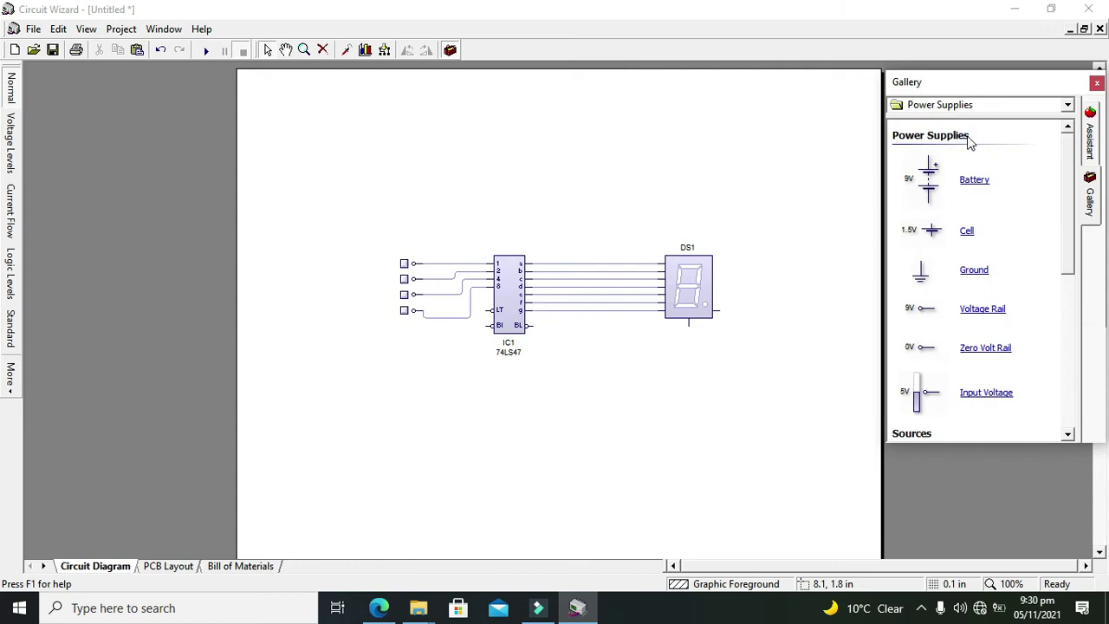
mouse_move(918, 397)
left_mouse_down()
mouse_move(629, 376)
mouse_move(530, 425)
mouse_move(597, 458)
mouse_move(607, 452)
mouse_move(688, 321)
left_mouse_up()
Connect V1's 5V to DS1's common pin and IC1's BI and BL pins, then run the simulation.
left_click(712, 343)
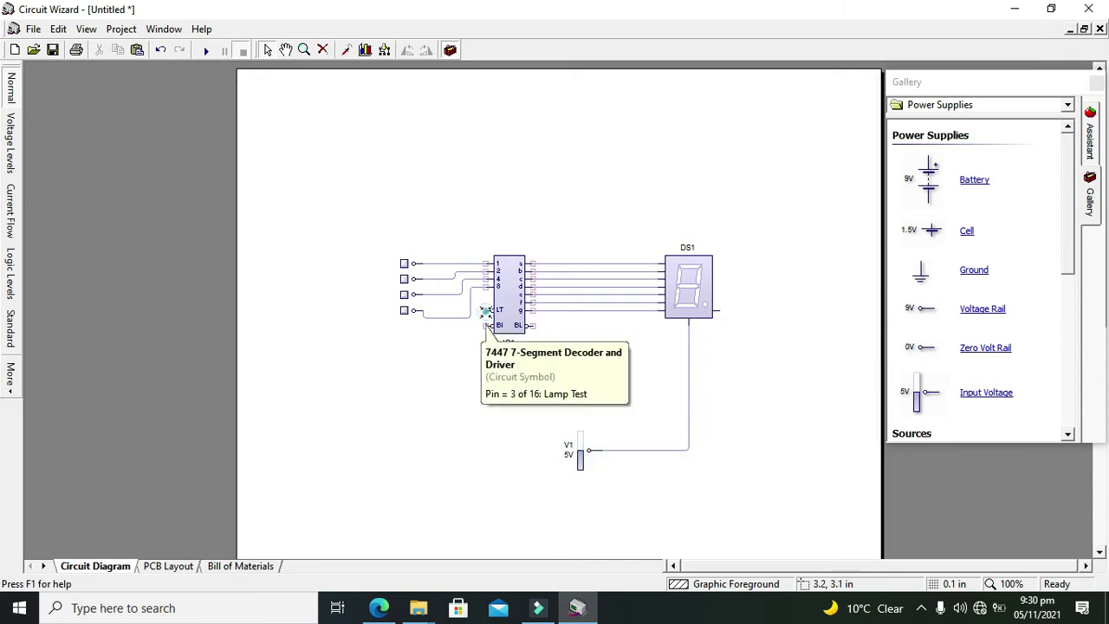
left_click_drag(488, 363, 617, 450)
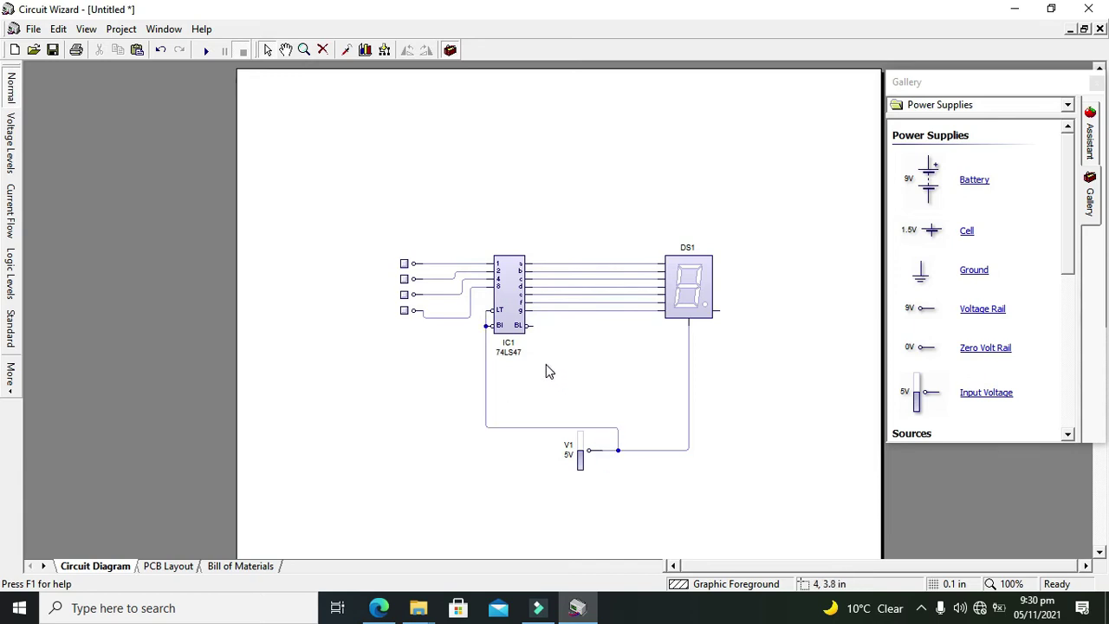
left_click(535, 326)
left_click_drag(541, 326, 586, 427)
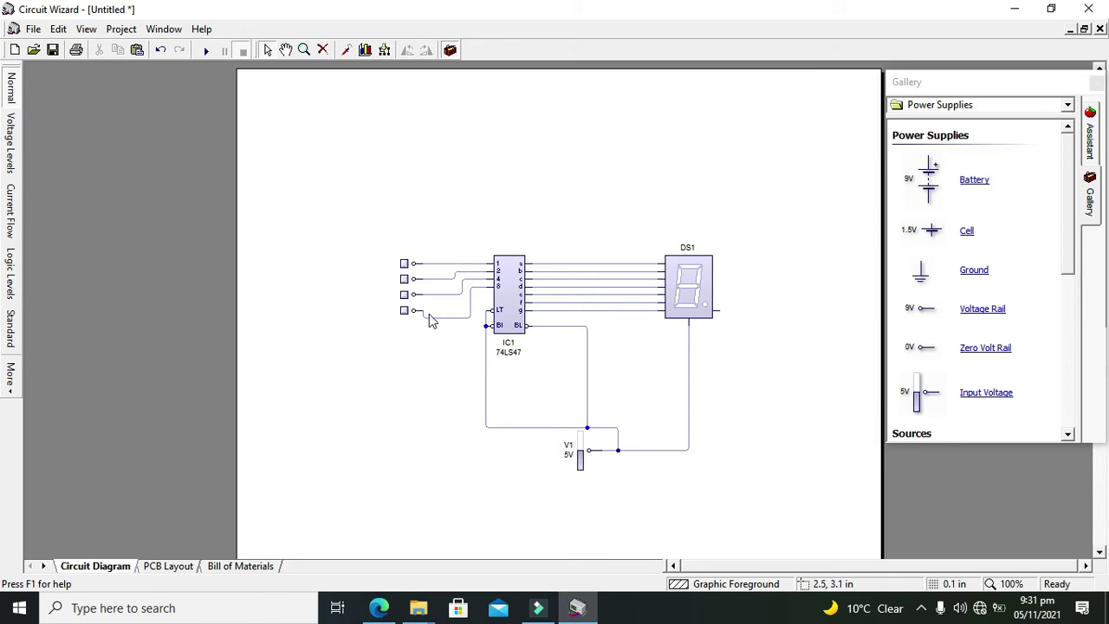
left_click(416, 364)
left_click(206, 50)
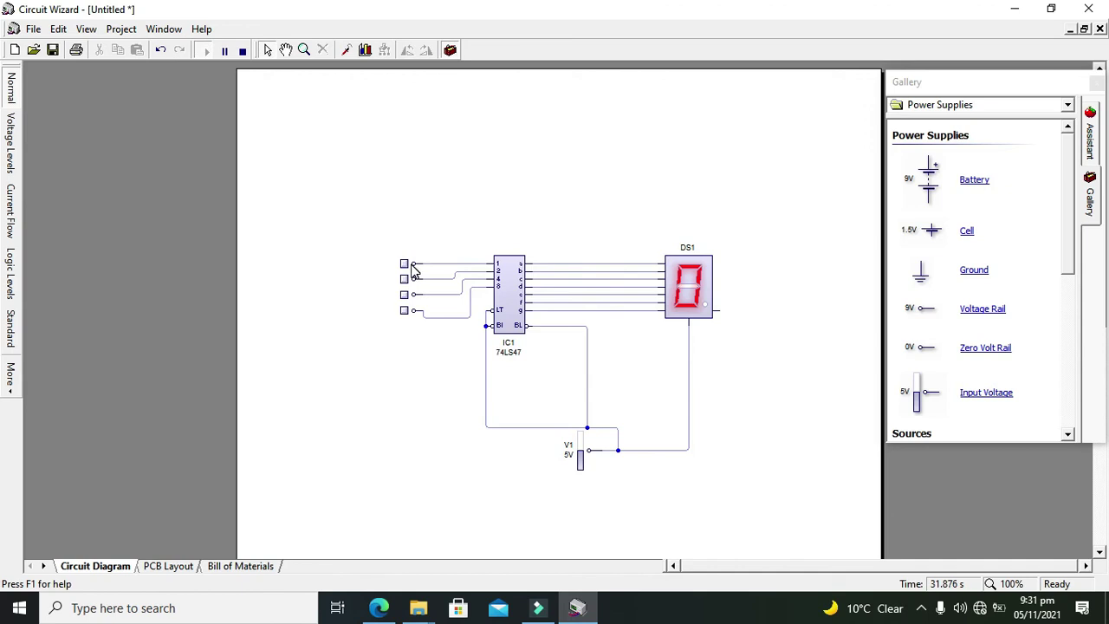
Toggle the pin-1 and pin-2 inputs to show digits 1, 2 and 3, then return to 0.
left_click(403, 311)
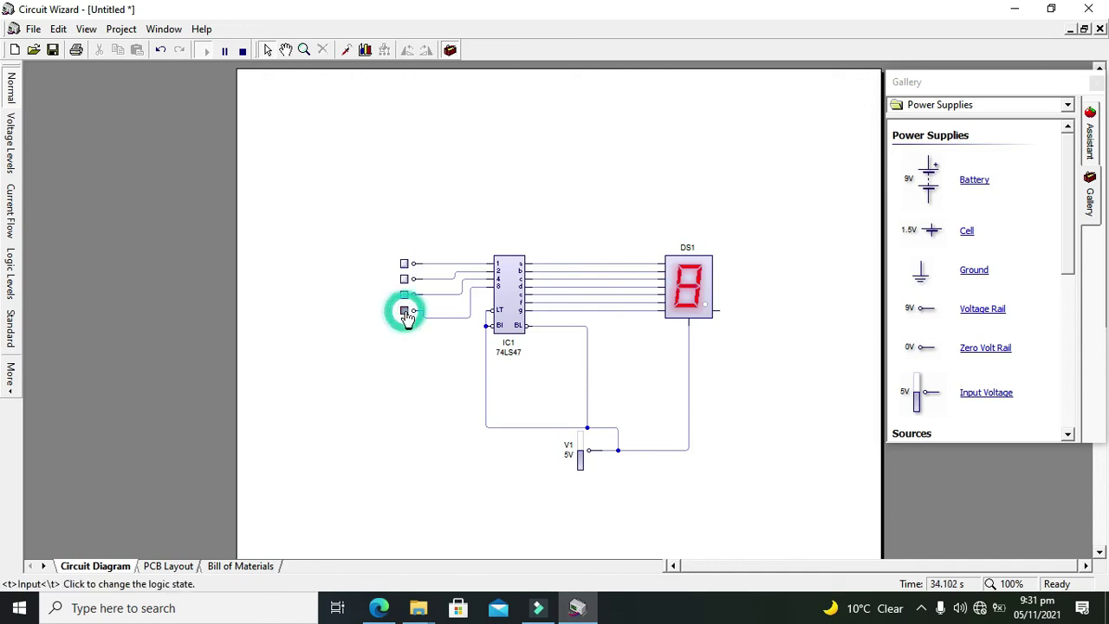
left_click(405, 265)
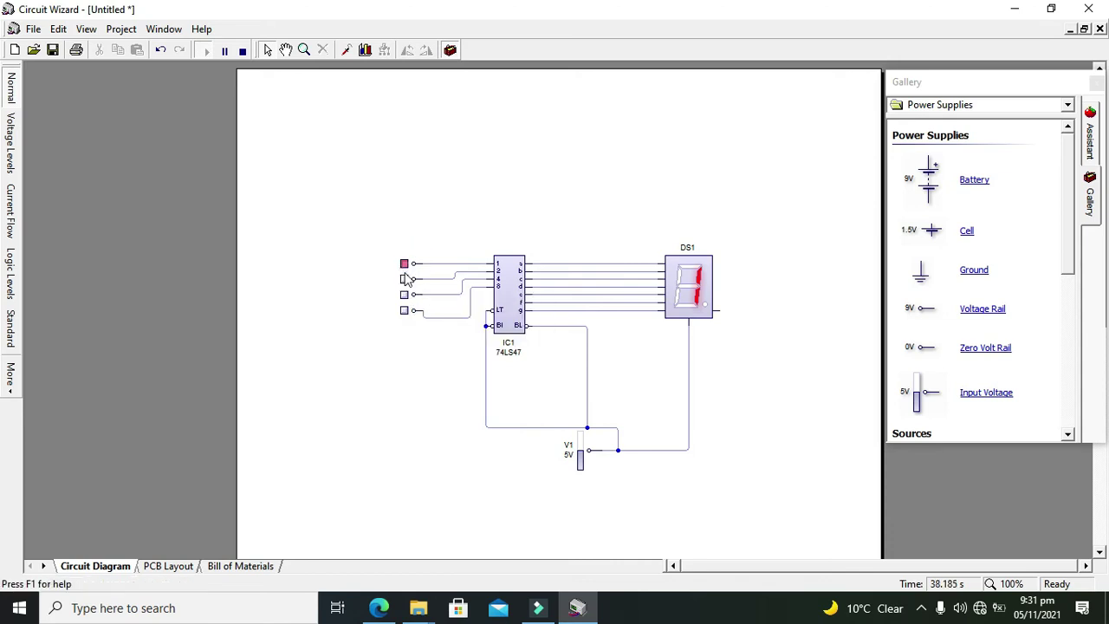
left_click(405, 264)
left_click(406, 279)
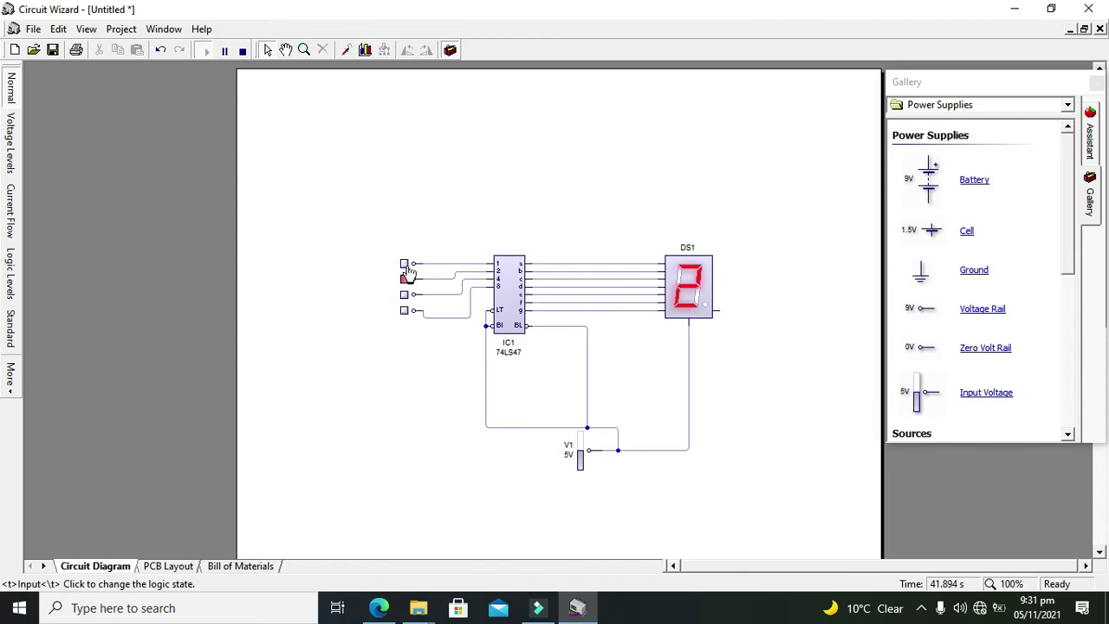
left_click(405, 280)
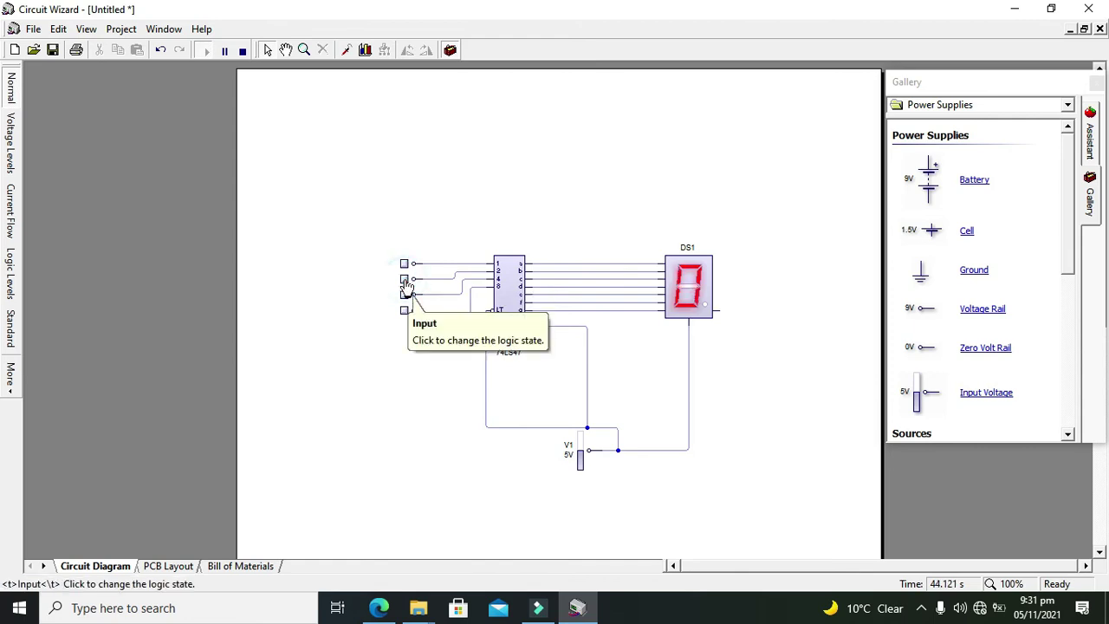
left_click(406, 280)
left_click(404, 264)
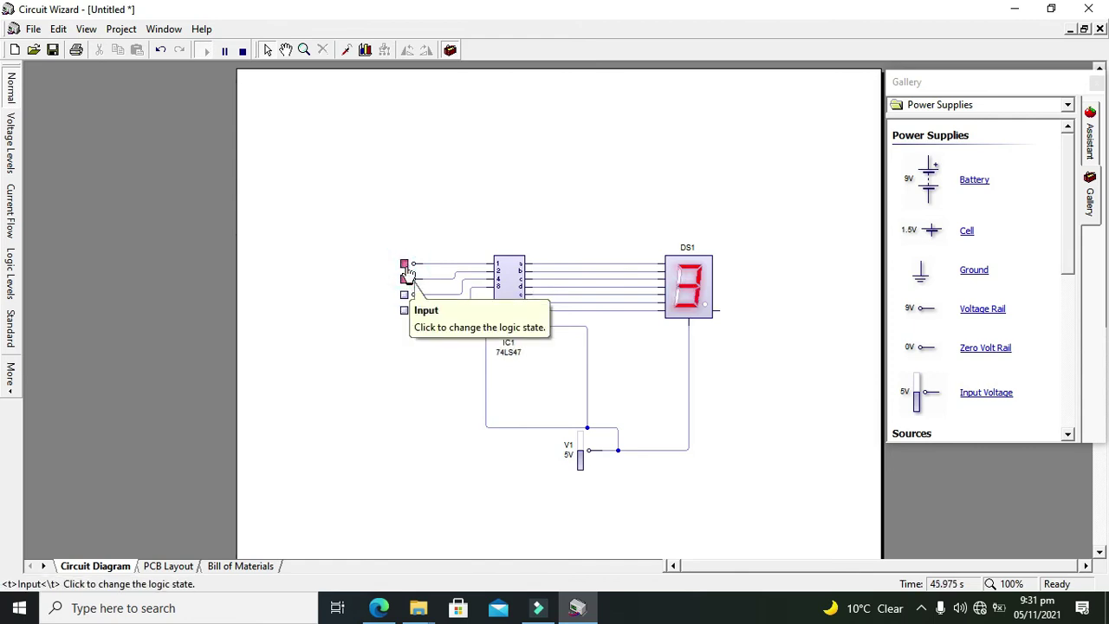
left_click(404, 264)
left_click(405, 279)
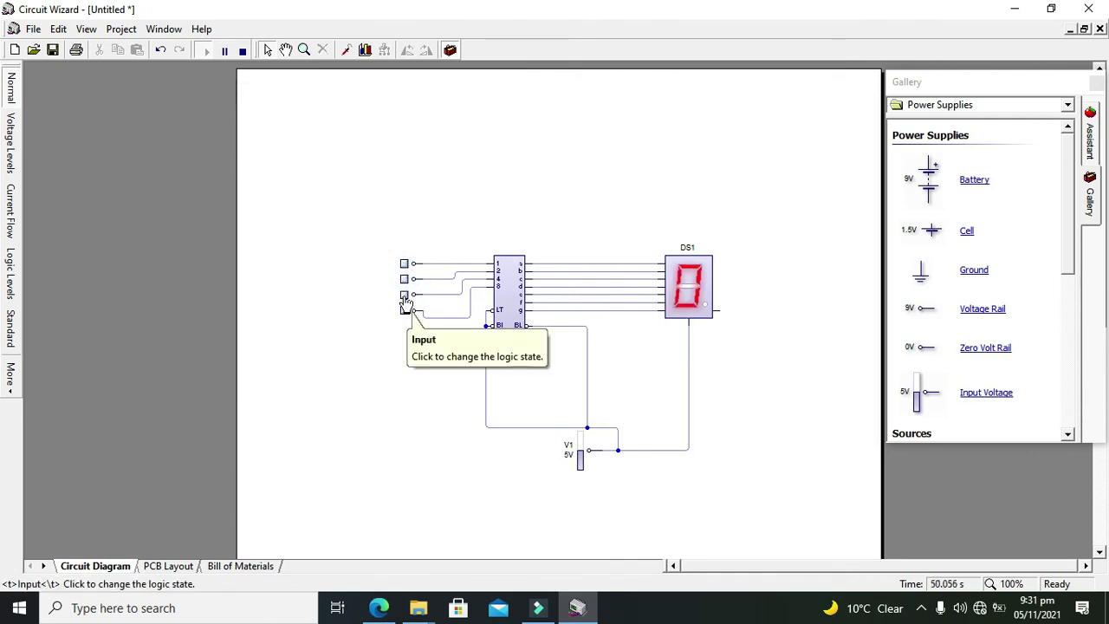
Set pin 4 high, combining with pins 1 and 2 to show 4, 5 and 6.
left_click(405, 295)
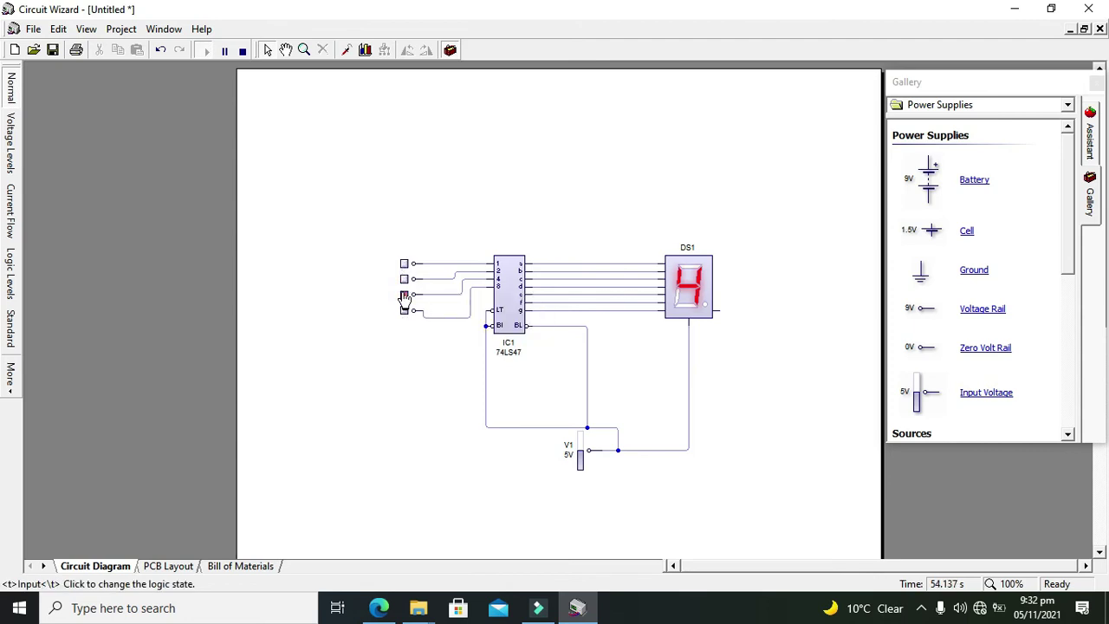
left_click(405, 267)
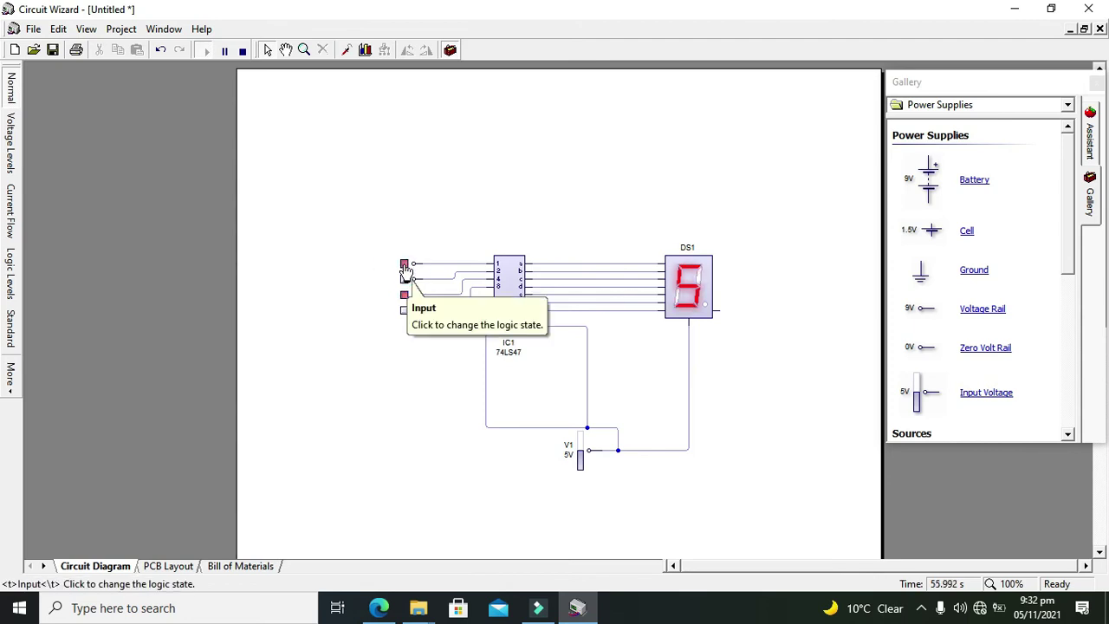
left_click(405, 267)
left_click(404, 279)
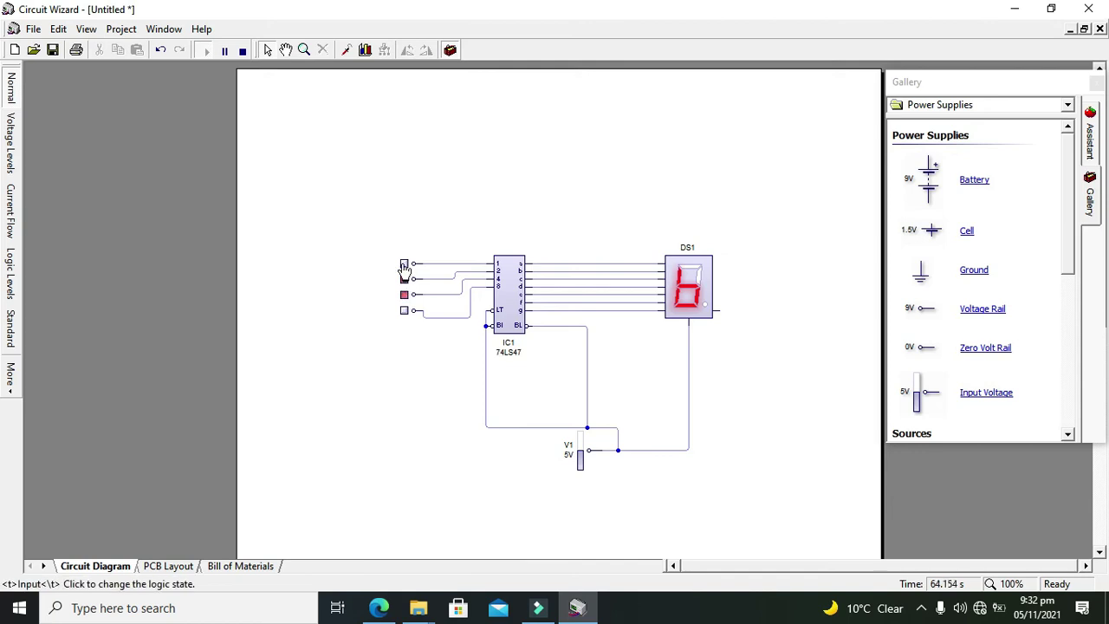
Add pin 1 to show 7, then clear pins 1, 4 and 2 back to 0.
left_click(403, 266)
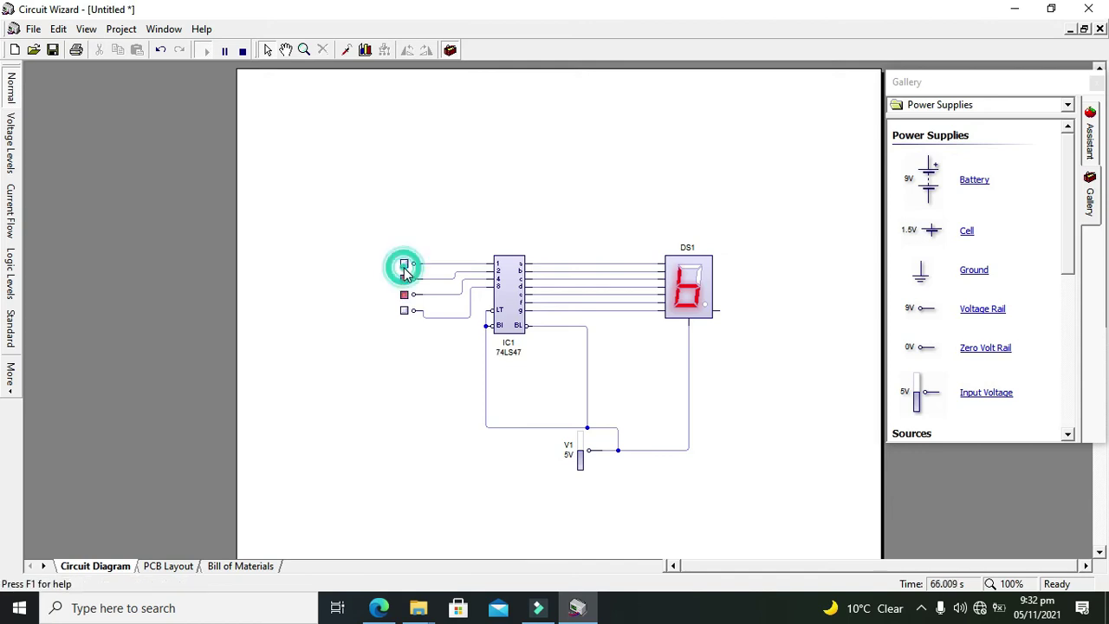
left_click(404, 264)
left_click(404, 265)
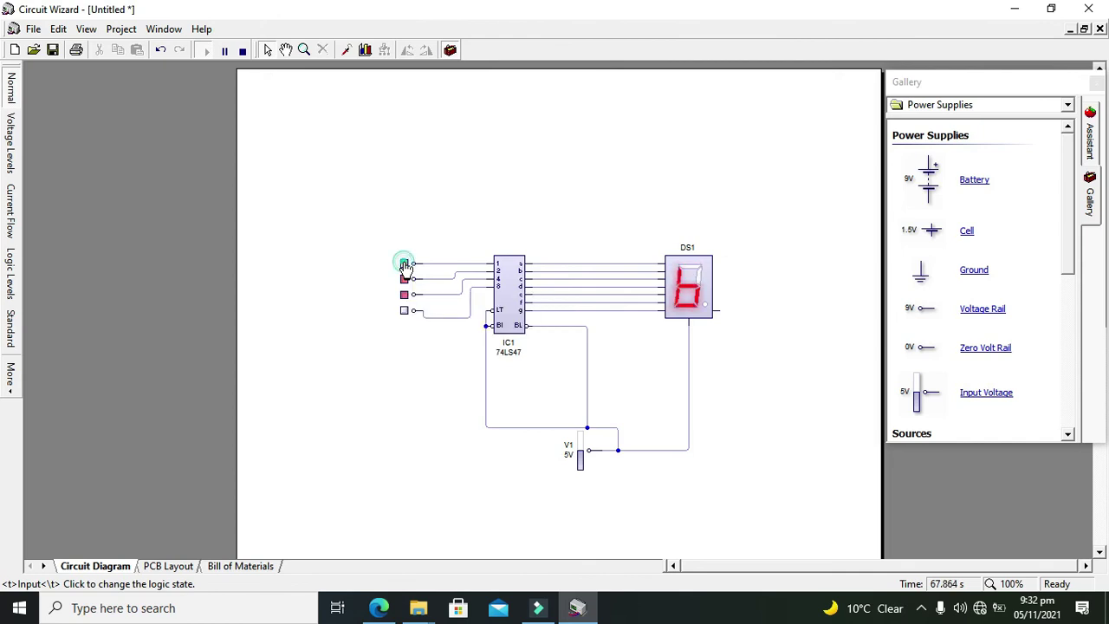
left_click(403, 295)
left_click(404, 279)
Set pin 8 high for 8, add pin 1 for 9, then enter binary 10 (pins 2 and 8).
left_click(404, 311)
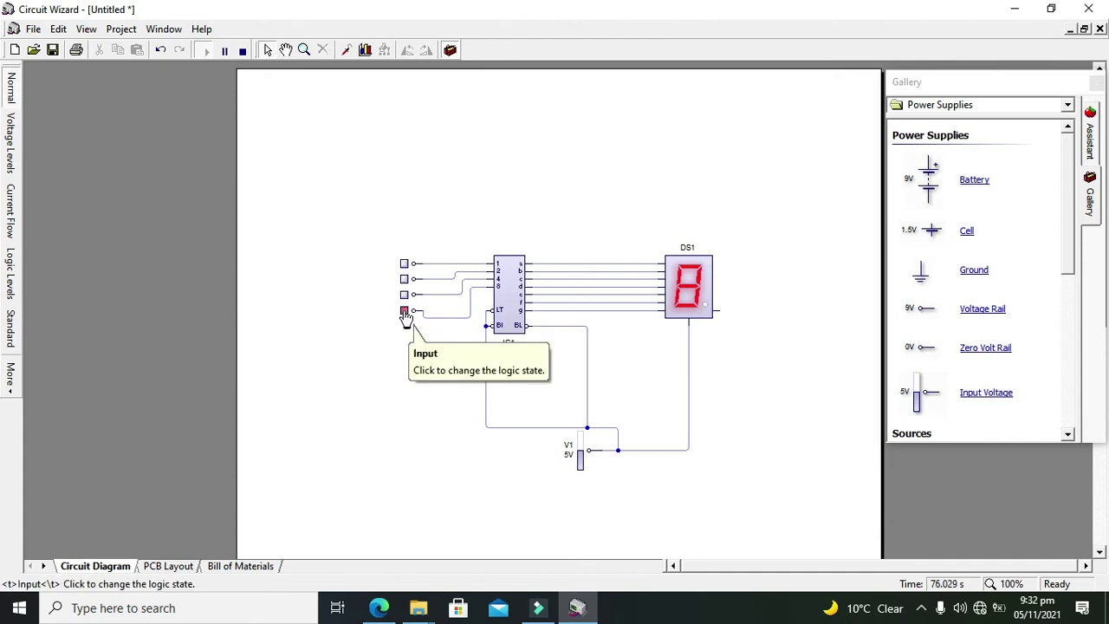
left_click(404, 263)
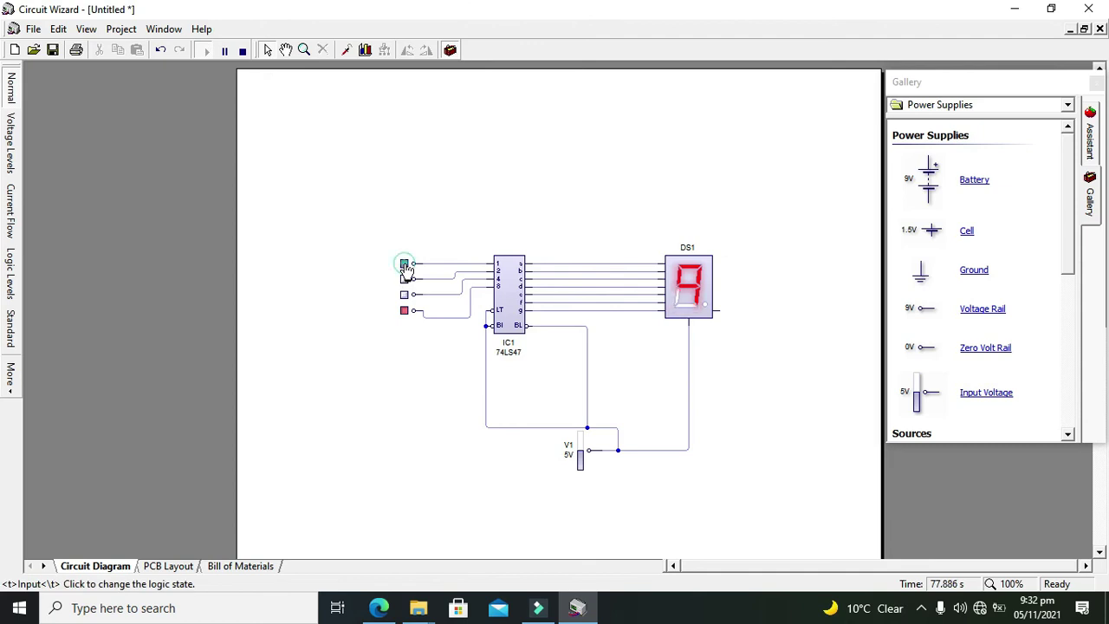
left_click(403, 311)
left_click(404, 264)
left_click(404, 279)
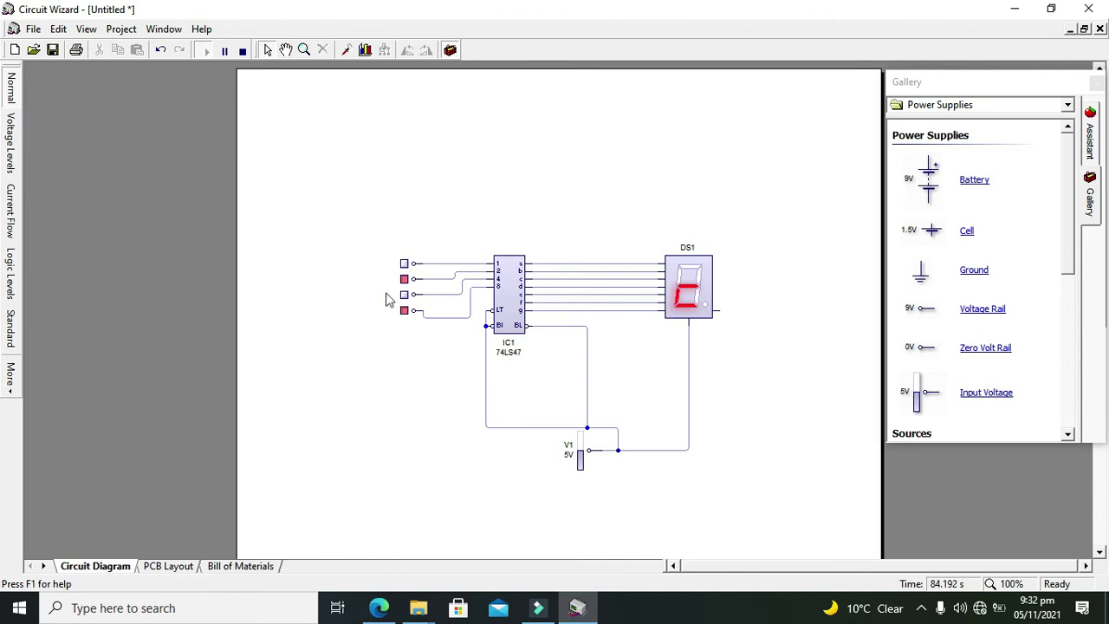
Toggle the pin-1, pin-2 and pin-4 inputs to show codes 11, 14 and 12 on DS1, returning to 10.
left_click(404, 264)
left_click(403, 263)
left_click(404, 294)
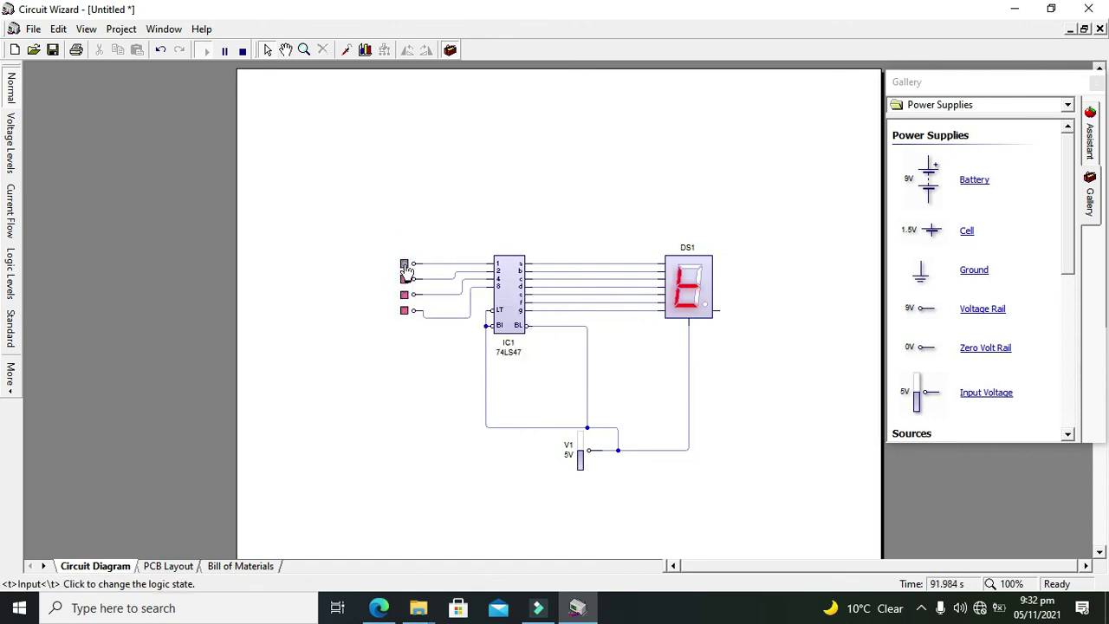
left_click(403, 278)
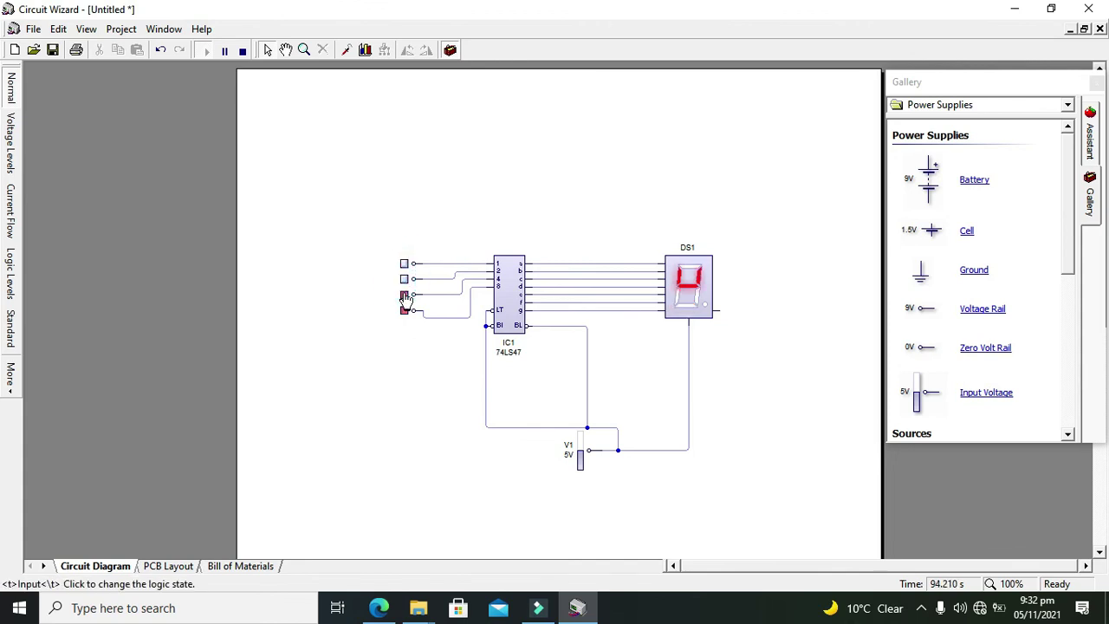
left_click(404, 295)
left_click(404, 295)
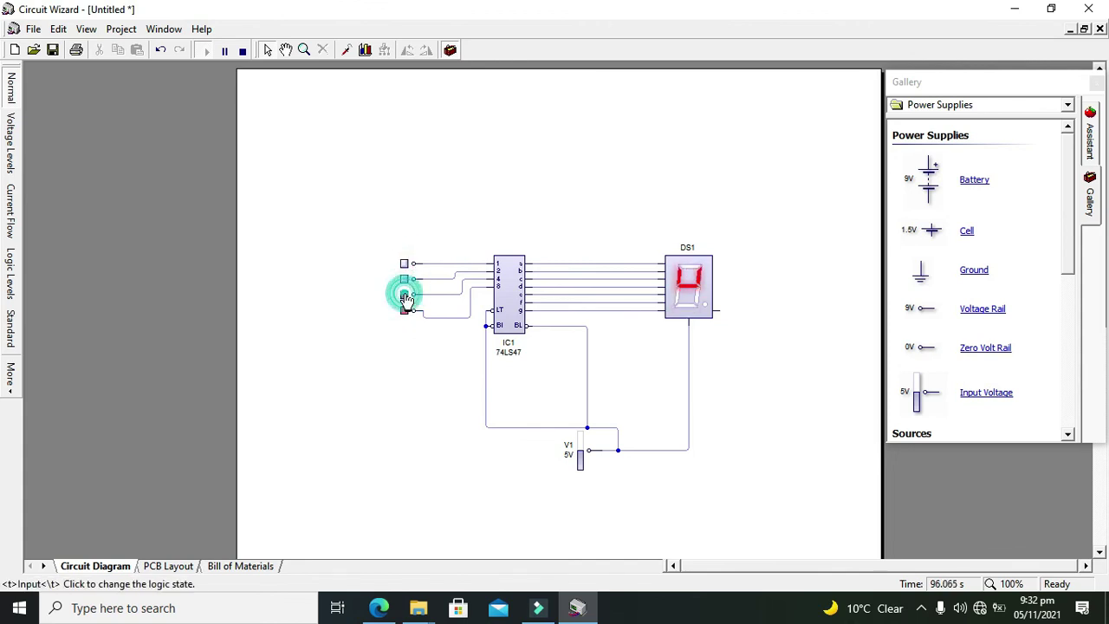
left_click(404, 278)
left_click(404, 294)
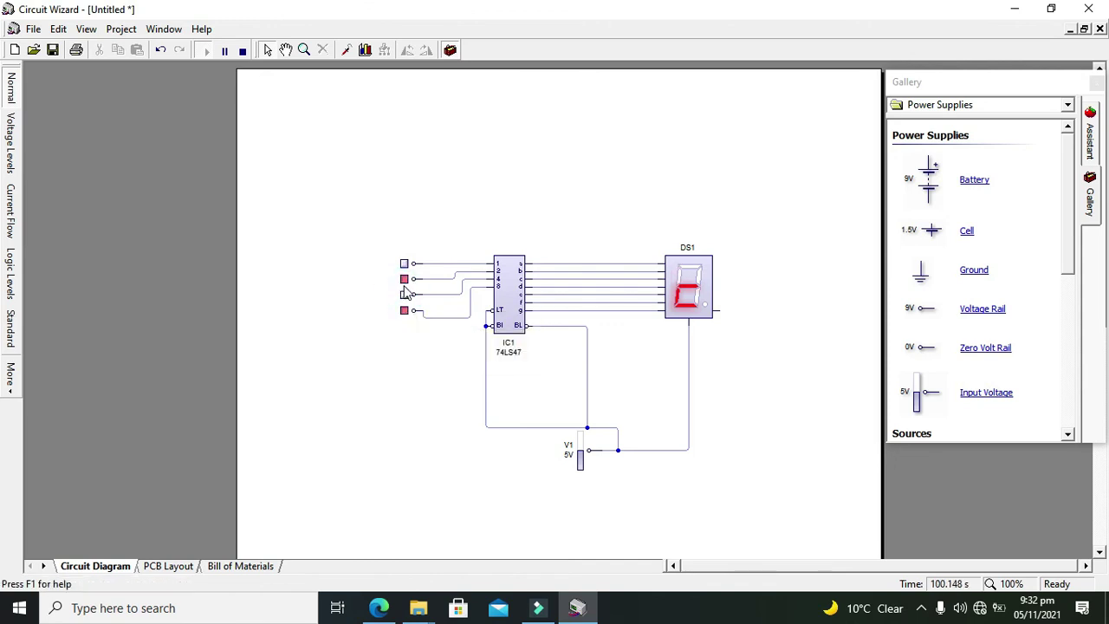
Switch to code 11, then clear pin 2 so only pins 1 and 8 are high, showing 9.
left_click(404, 263)
left_click(405, 279)
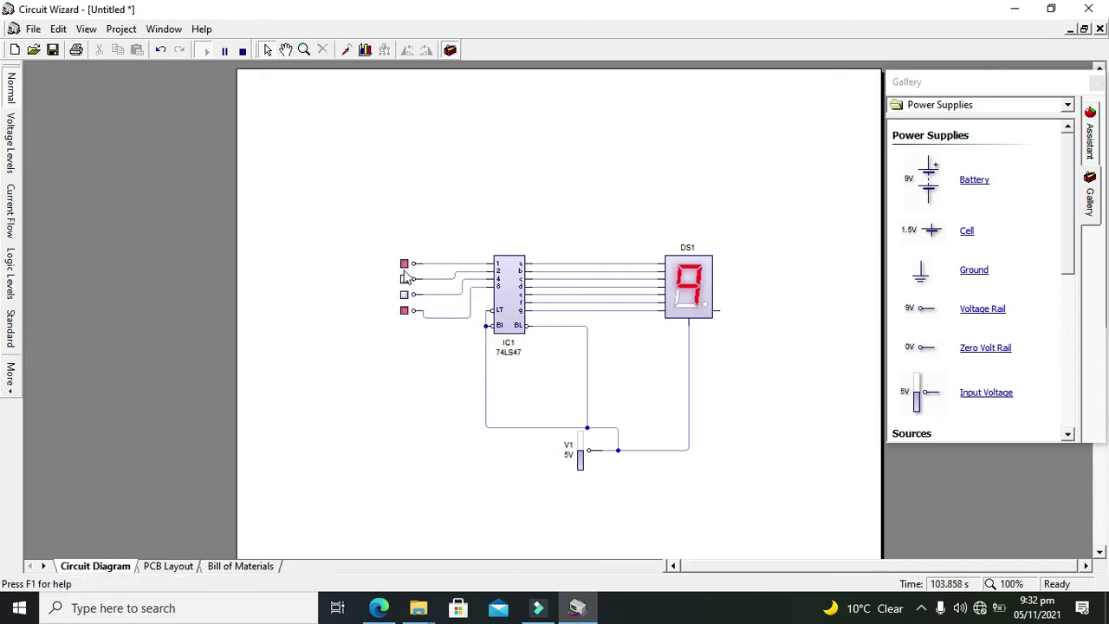
left_click(404, 278)
left_click(403, 264)
left_click(404, 264)
left_click(405, 279)
left_click(381, 209)
left_click(689, 282)
left_click(689, 289)
left_click(327, 218)
left_click(923, 608)
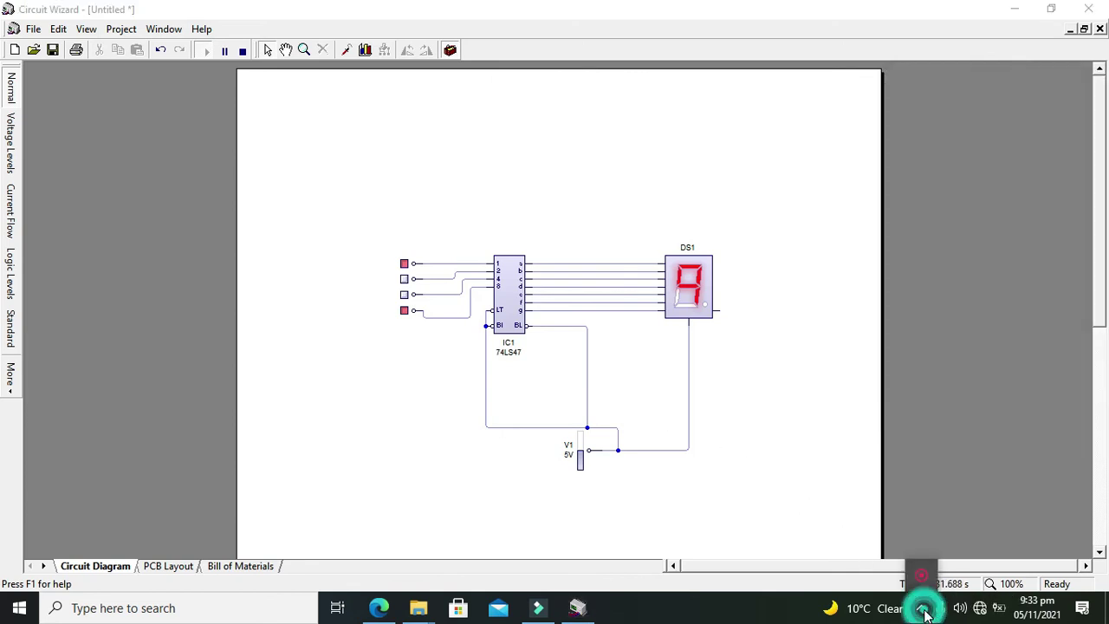